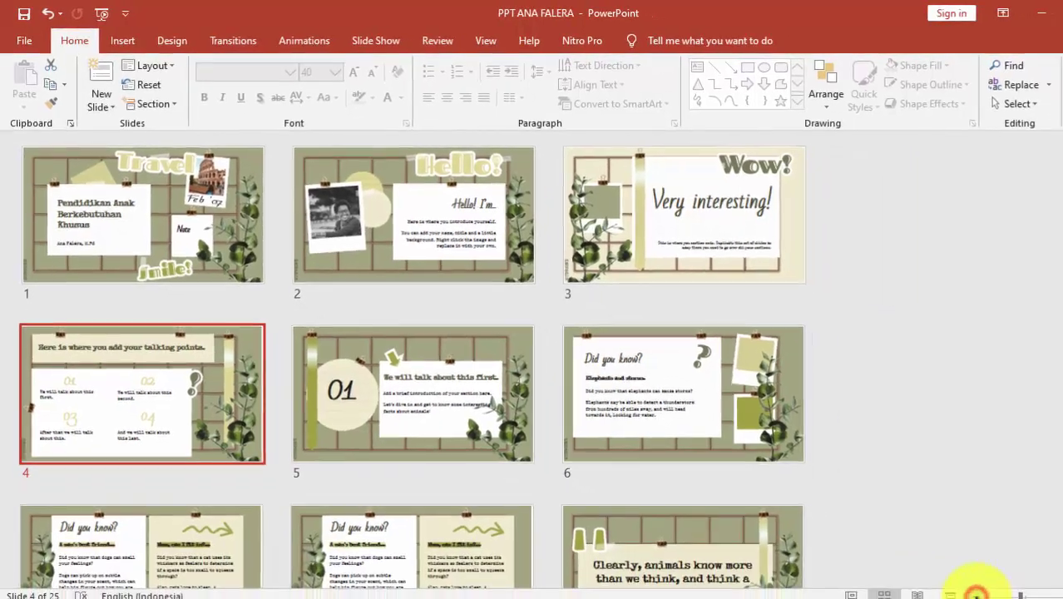
# - Zoom out the Slide Sorter to four thumbnails per row and scroll down the 25-slide deck
pyautogui.click(912, 558)
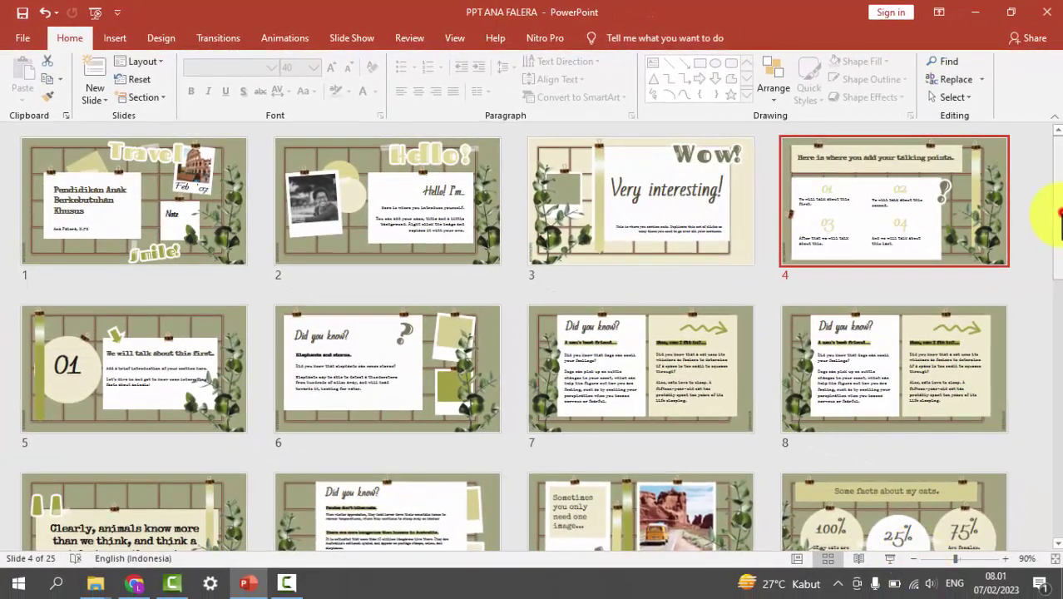
pyautogui.moveTo(1058, 212); pyautogui.dragTo(1054, 411)
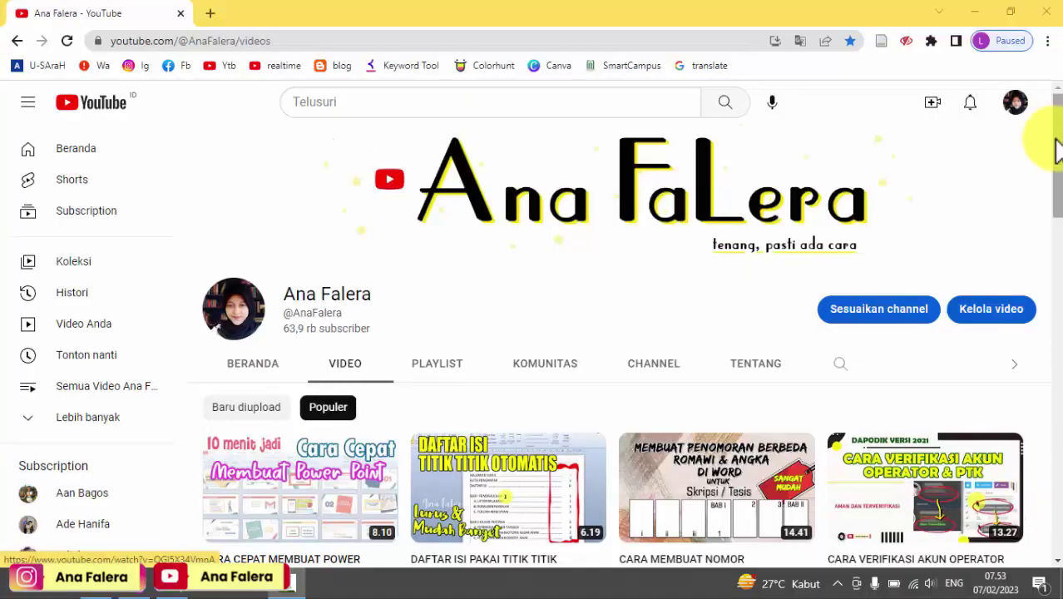
pyautogui.moveTo(1053, 137); pyautogui.dragTo(1048, 155)
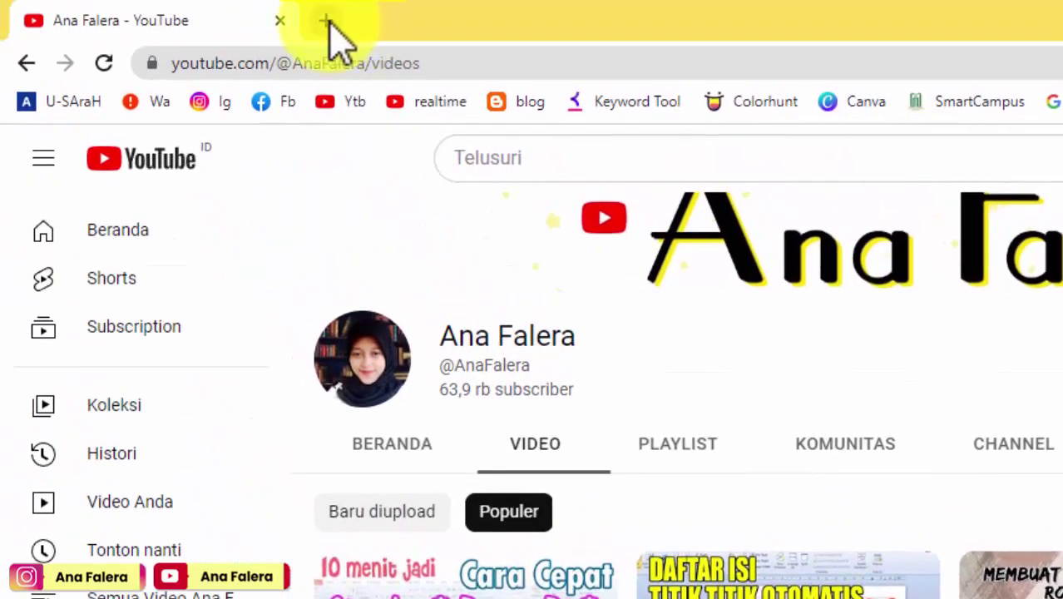
# - Search Google for 'slidemania' in a new tab and open the SlidesMania website
pyautogui.click(329, 22)
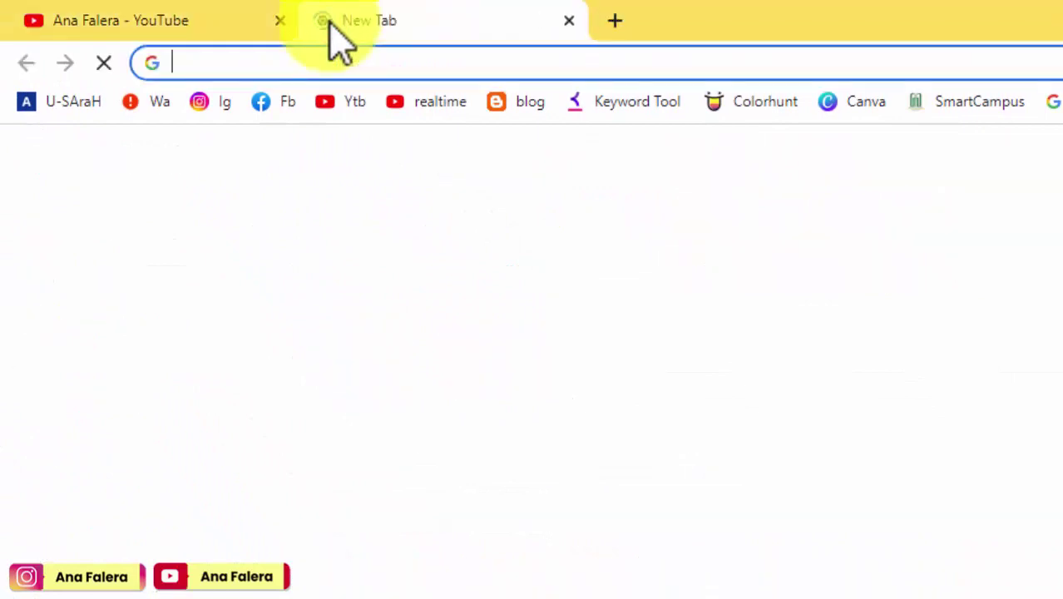
pyautogui.write('si')
pyautogui.press('BackSpace')
pyautogui.press('BackSpace')
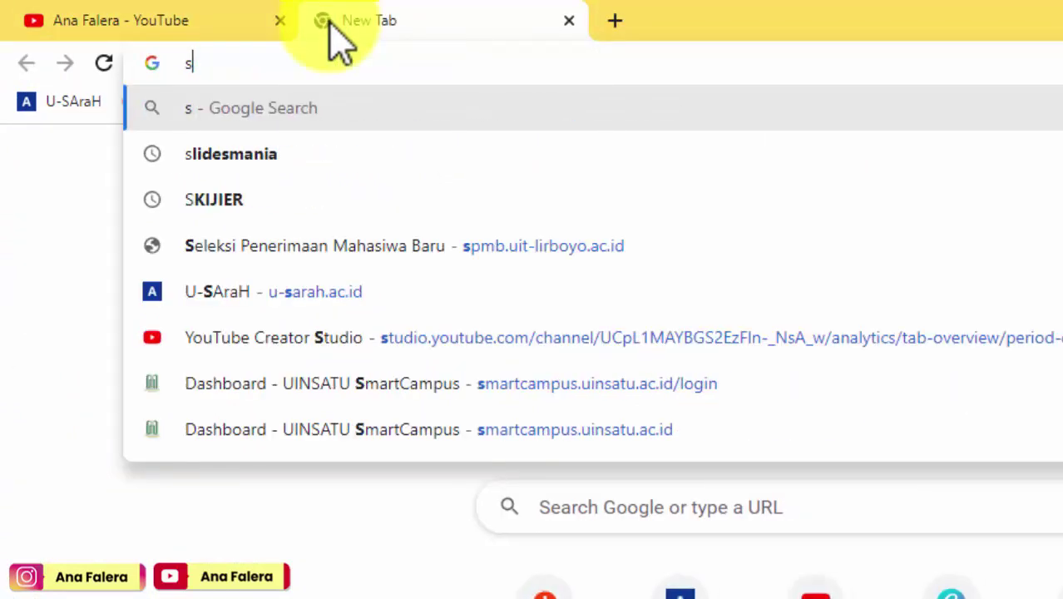
pyautogui.write('lidemani')
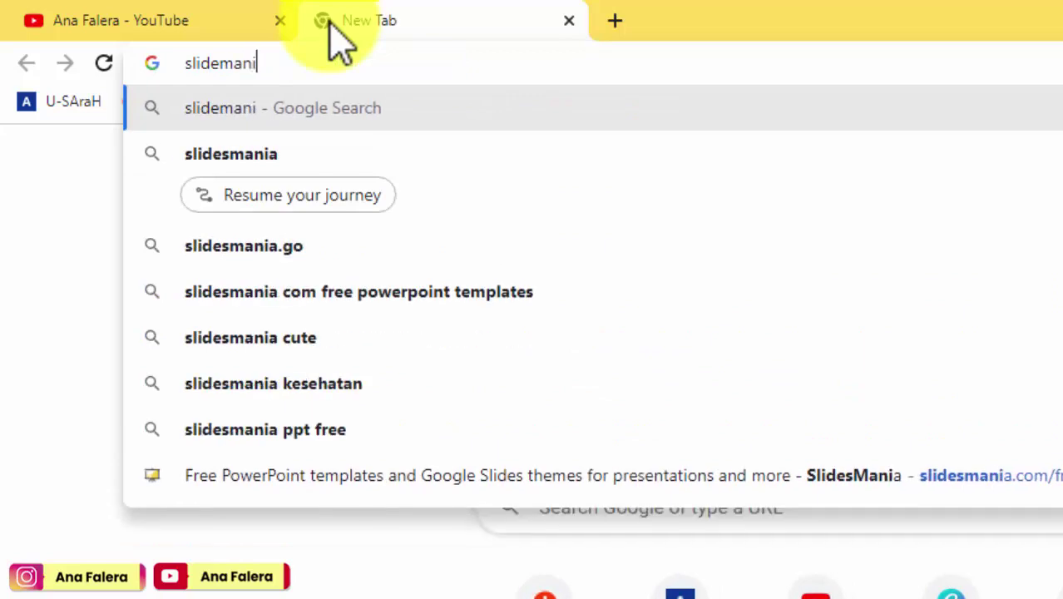
pyautogui.write('a')
pyautogui.press('Return')
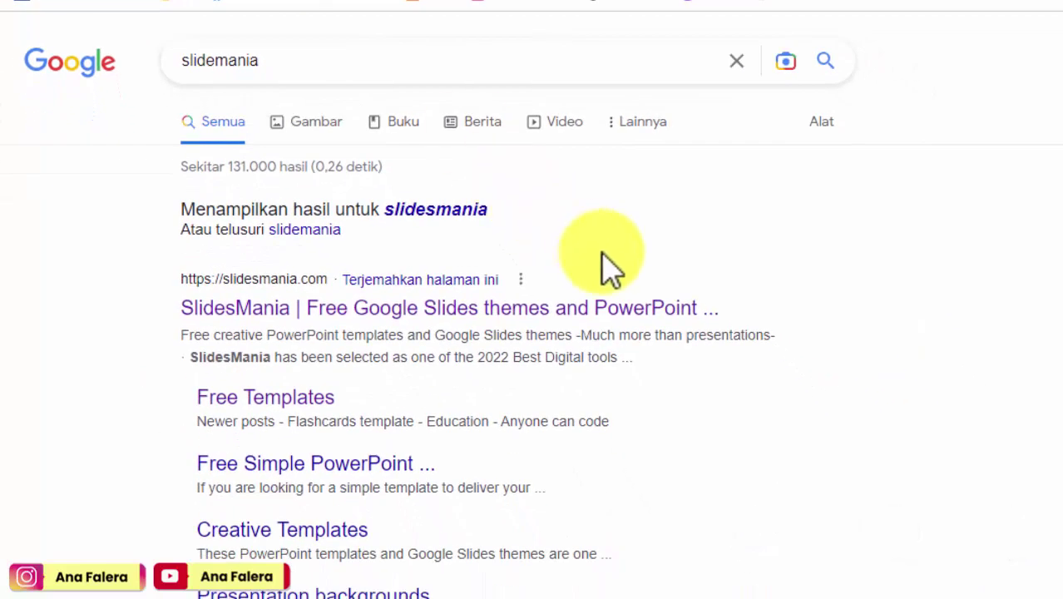
pyautogui.click(562, 321)
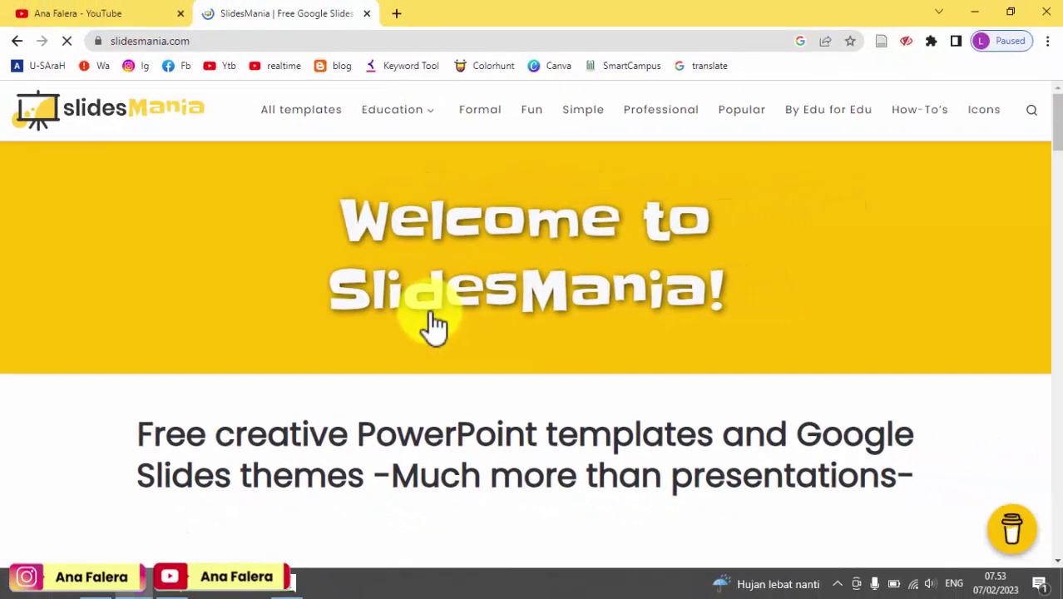
# - Scroll the SlidesMania homepage and expand the Trending templates with More...
pyautogui.moveTo(1057, 127); pyautogui.dragTo(1054, 245)
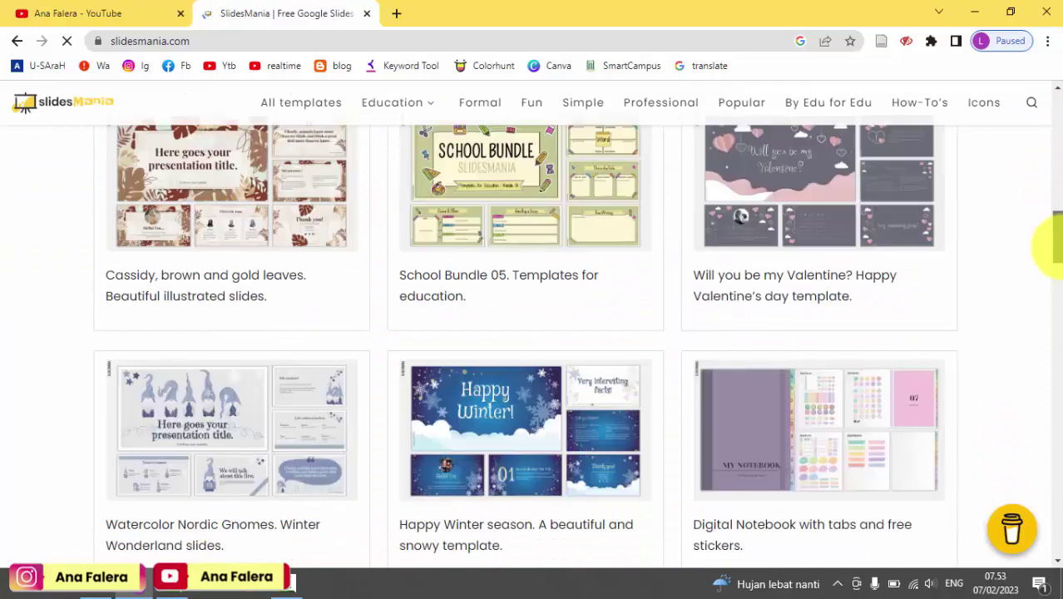
pyautogui.moveTo(1054, 246)
pyautogui.mouseDown()
pyautogui.moveTo(1055, 175)
pyautogui.moveTo(1055, 236)
pyautogui.mouseUp()
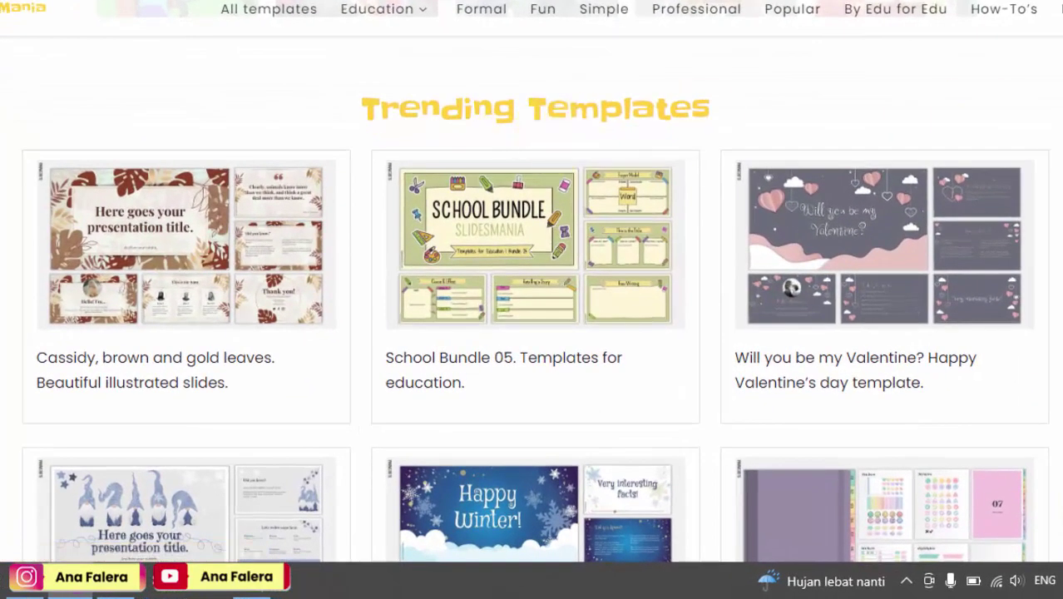
pyautogui.scroll(-5, 534, 332)
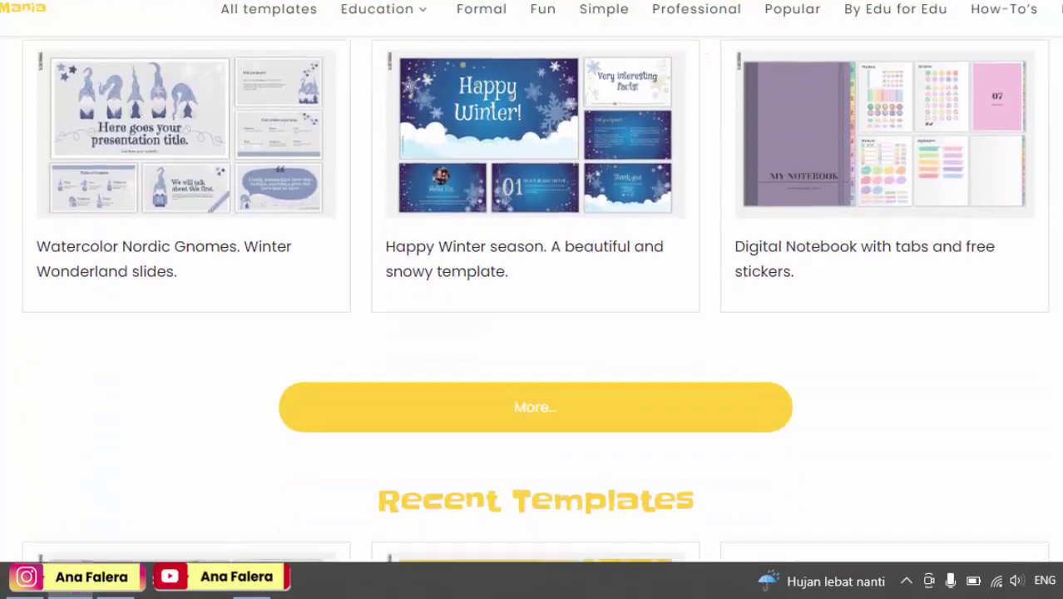
pyautogui.scroll(-2, 558, 245)
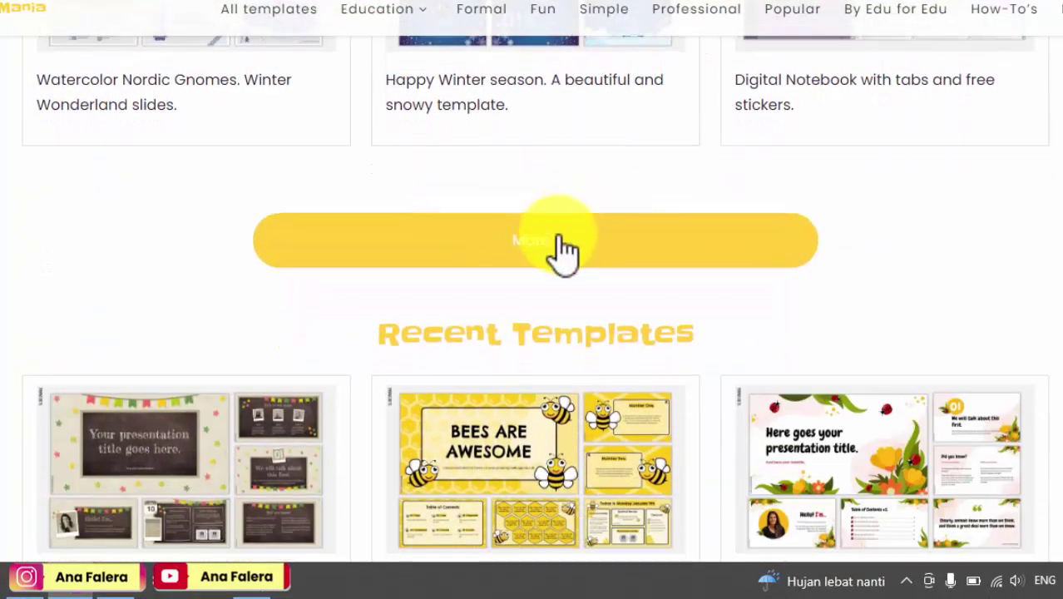
pyautogui.click(559, 245)
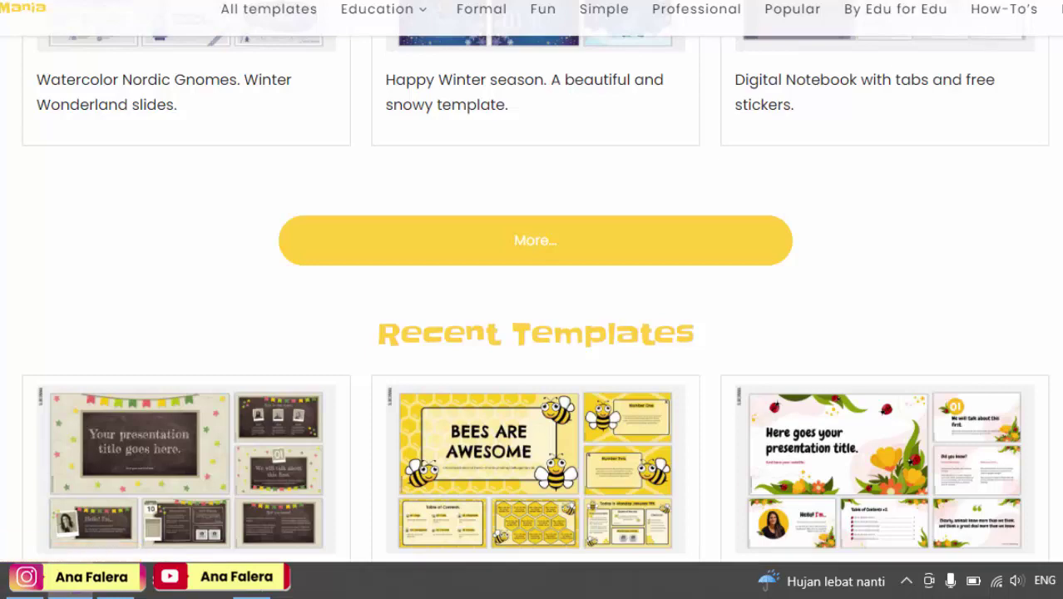
# - Scroll through Recent Templates to the 'Check out all the FREE templates!' button
pyautogui.scroll(-2, 535, 332)
pyautogui.scroll(-2, 535, 333)
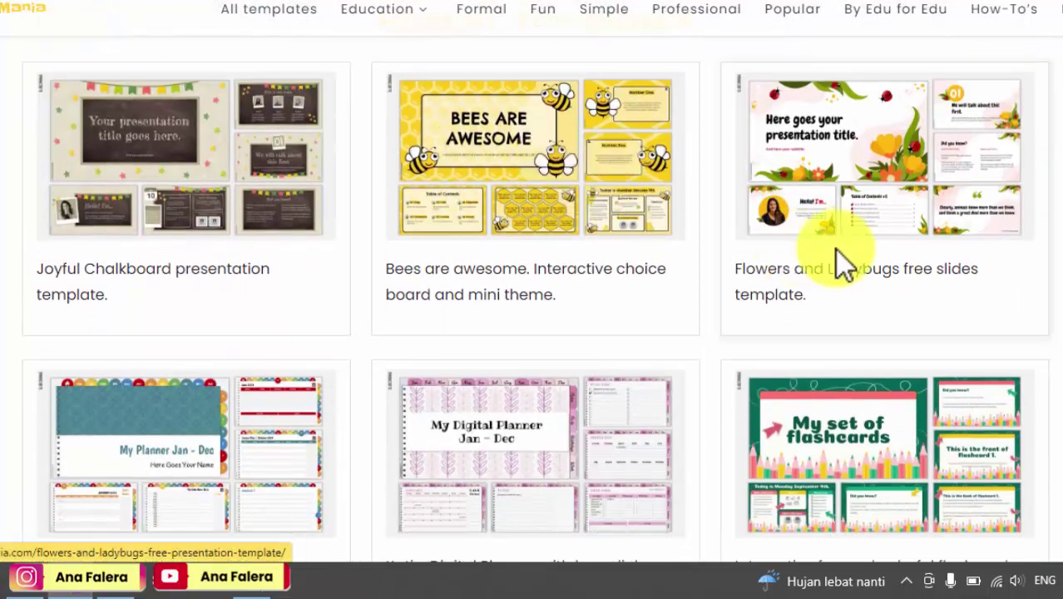
pyautogui.scroll(-2, 535, 333)
pyautogui.scroll(-2, 535, 332)
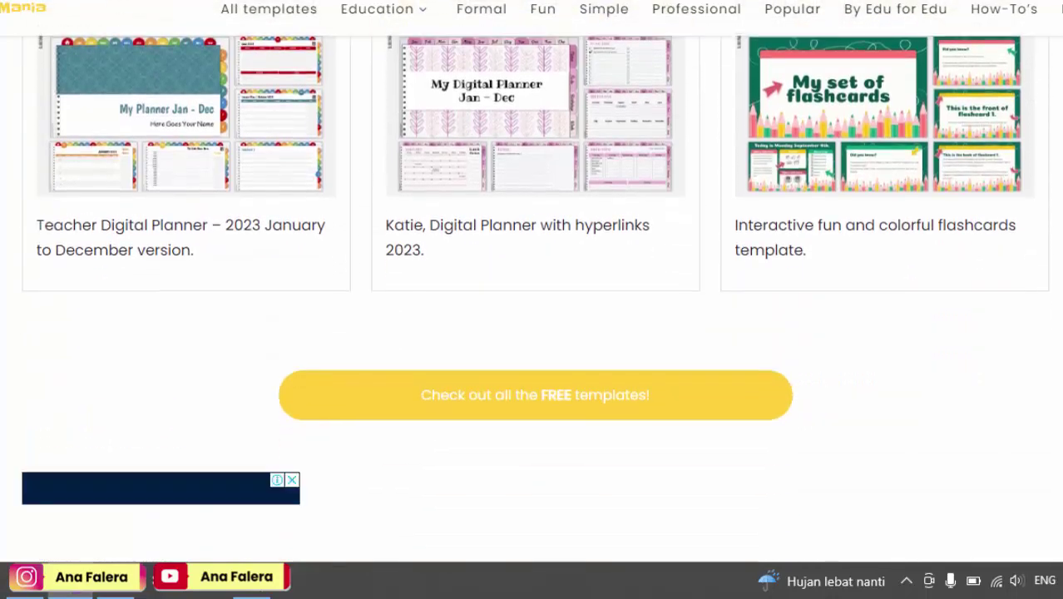
pyautogui.scroll(2, 535, 300)
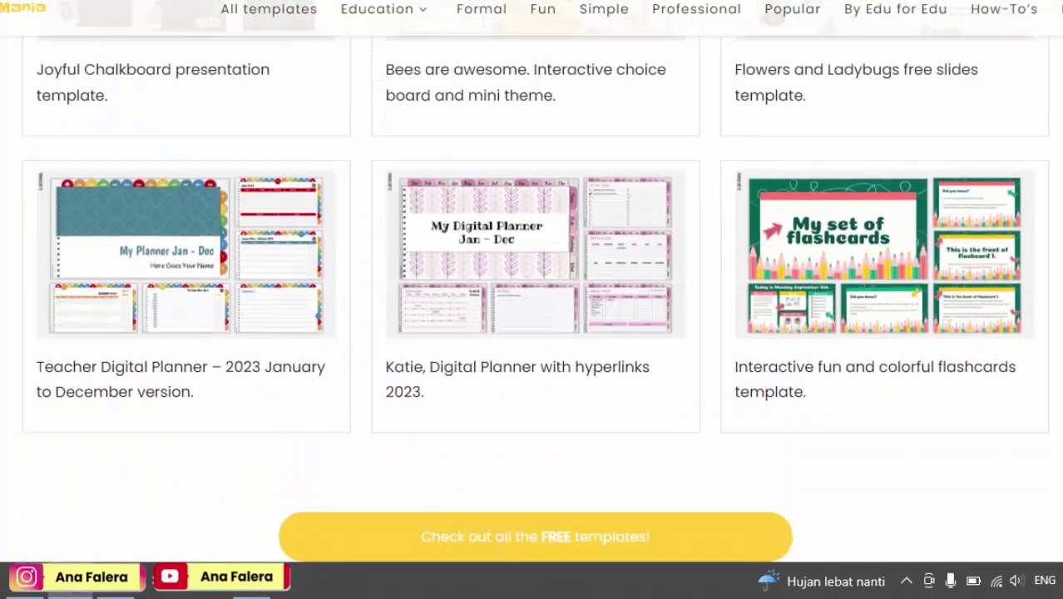
pyautogui.scroll(2, 534, 299)
pyautogui.scroll(1, 535, 299)
pyautogui.scroll(-1, 535, 299)
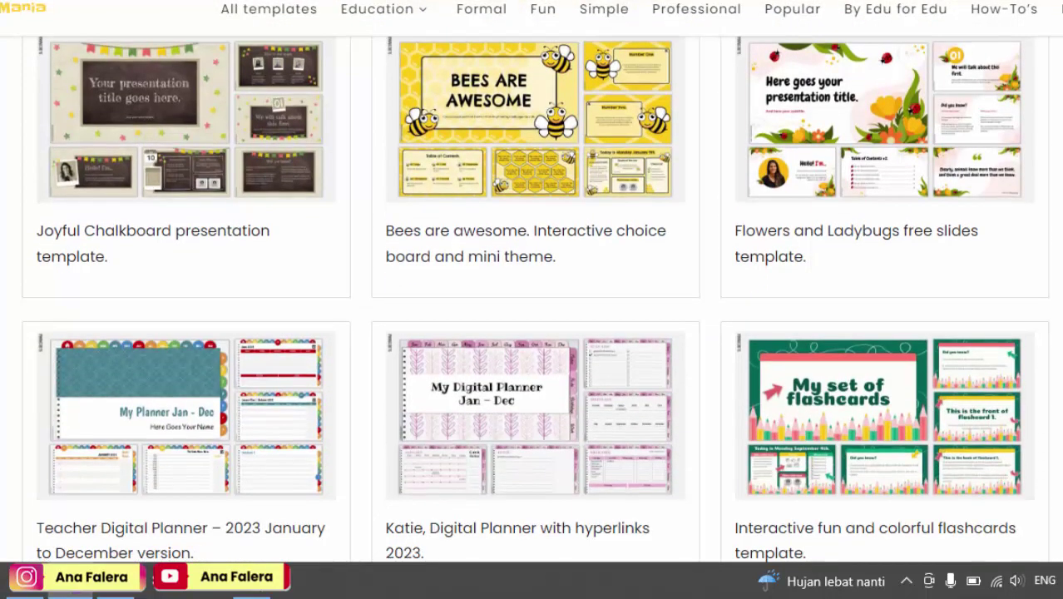
pyautogui.scroll(-2, 535, 299)
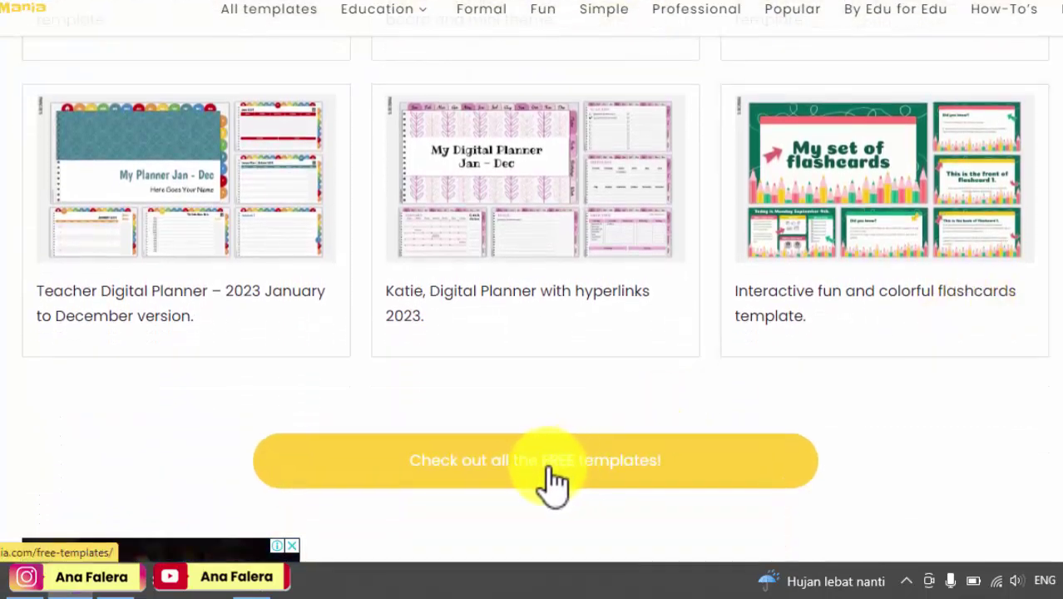
# - Open the full free templates listing and scroll through its first page
pyautogui.click(574, 480)
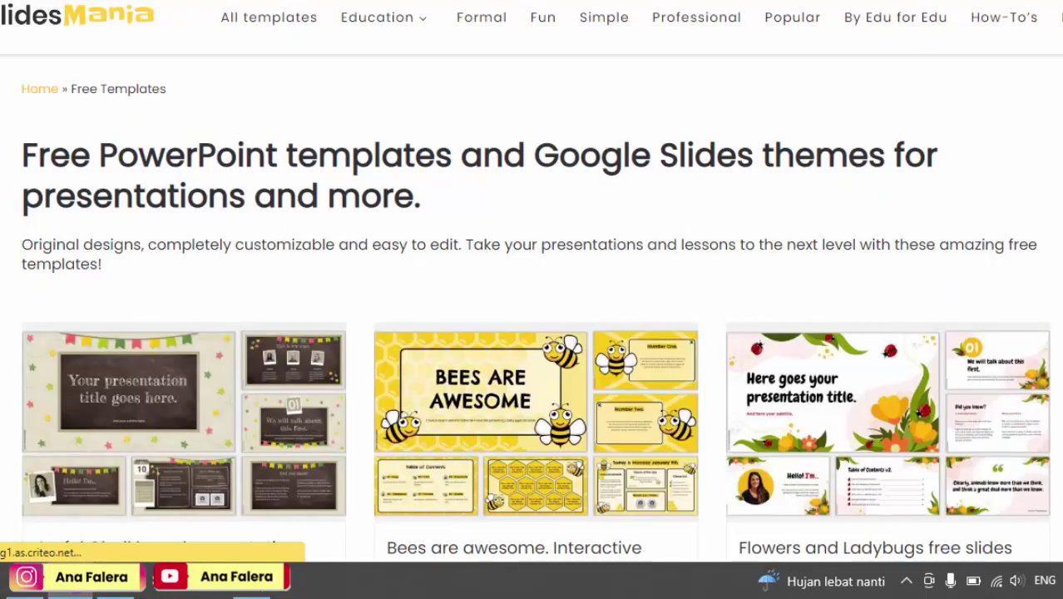
pyautogui.scroll(-3, 541, 300)
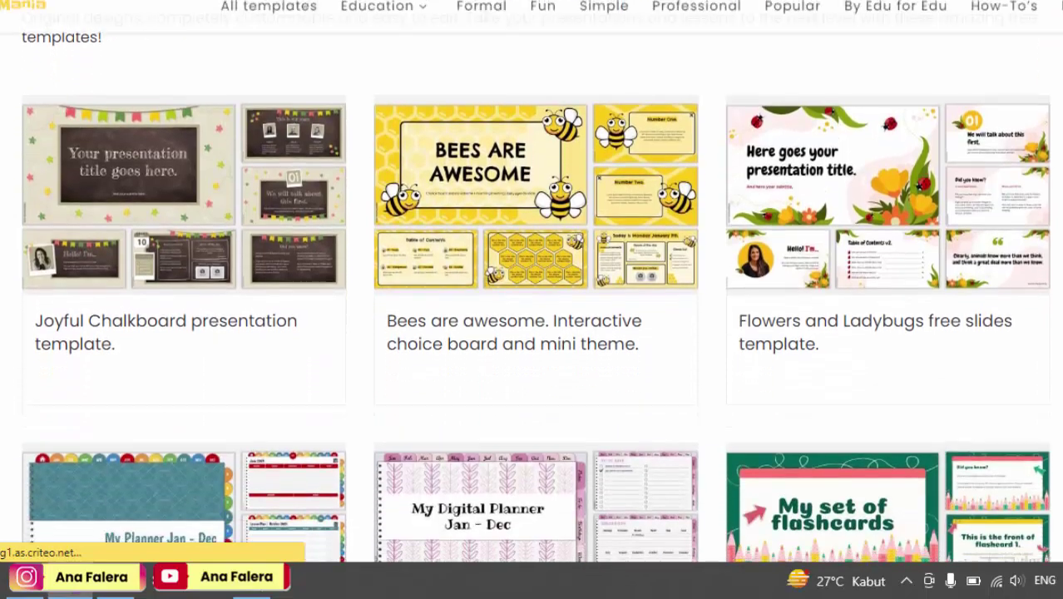
pyautogui.scroll(-2, 541, 299)
pyautogui.scroll(-2, 540, 300)
pyautogui.scroll(-3, 540, 299)
pyautogui.scroll(-2, 541, 299)
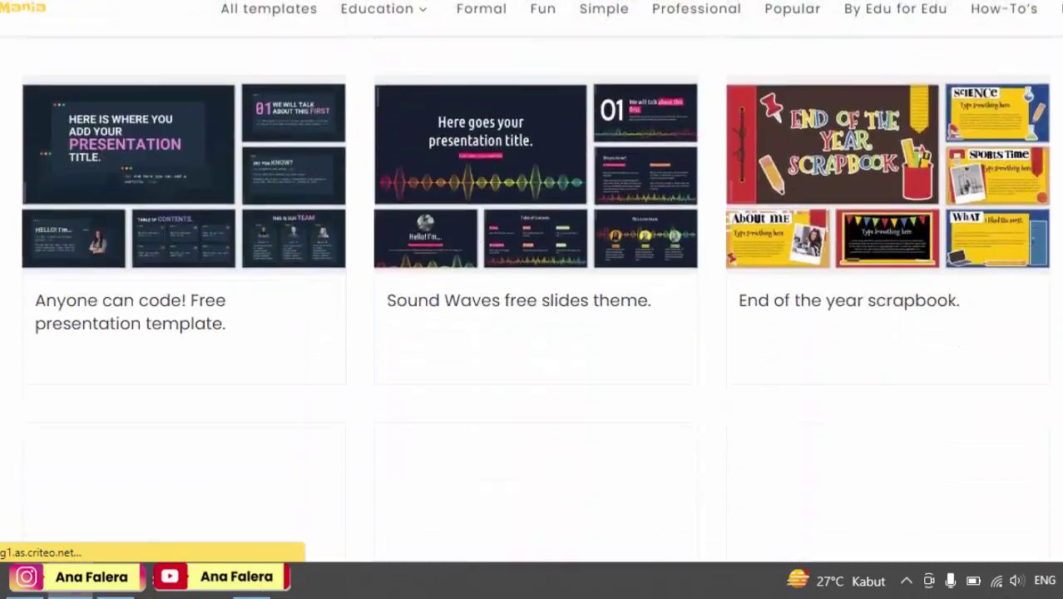
pyautogui.scroll(-2, 540, 300)
pyautogui.scroll(-3, 541, 299)
pyautogui.scroll(-2, 541, 299)
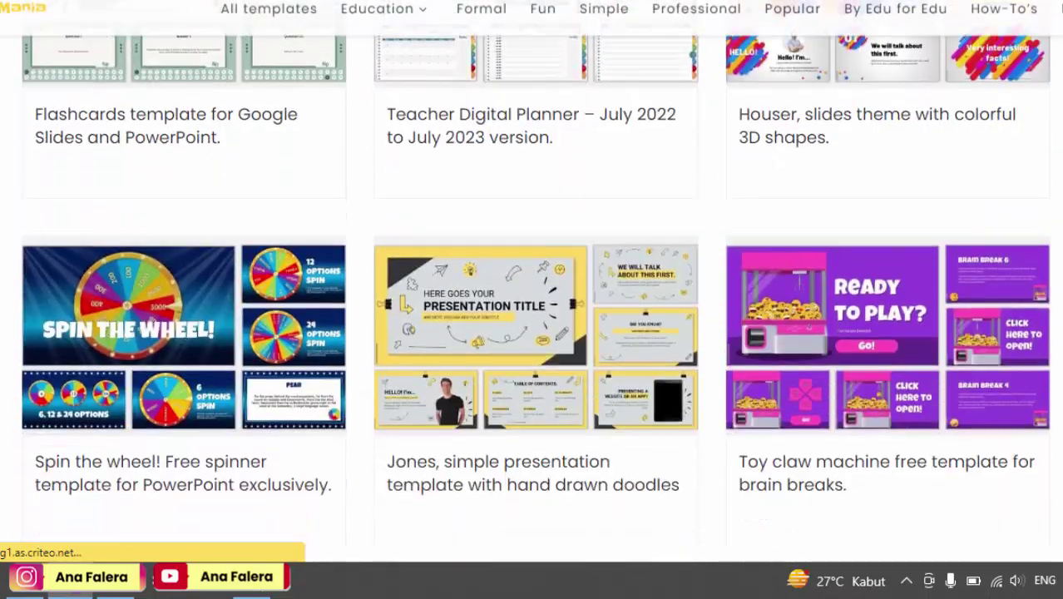
pyautogui.scroll(-2, 541, 300)
pyautogui.scroll(-2, 540, 299)
pyautogui.scroll(-2, 541, 300)
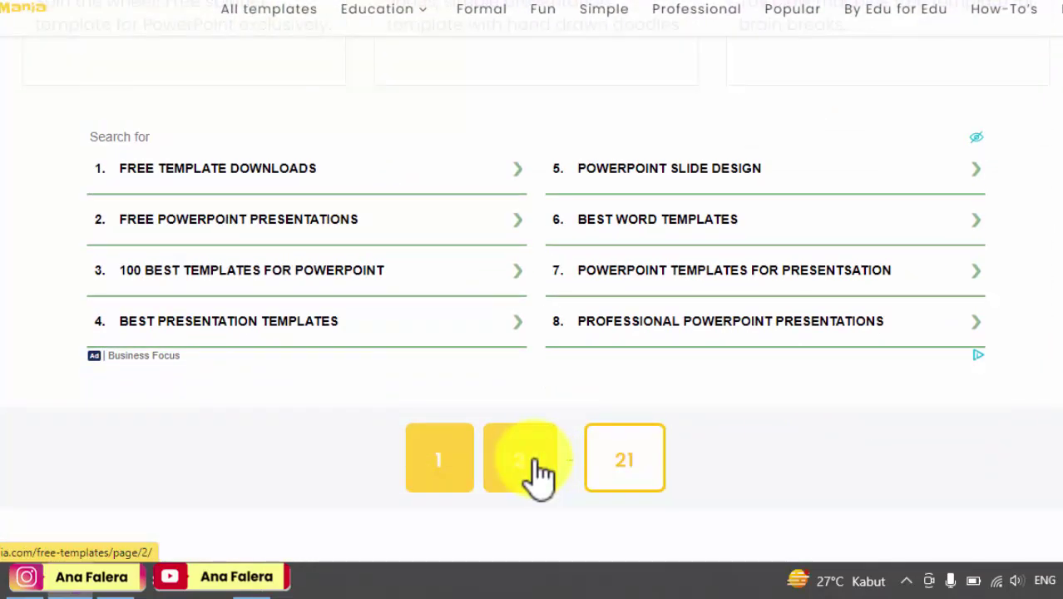
# - Browse page two of the listing down to the Vision board and mood board template
pyautogui.click(535, 466)
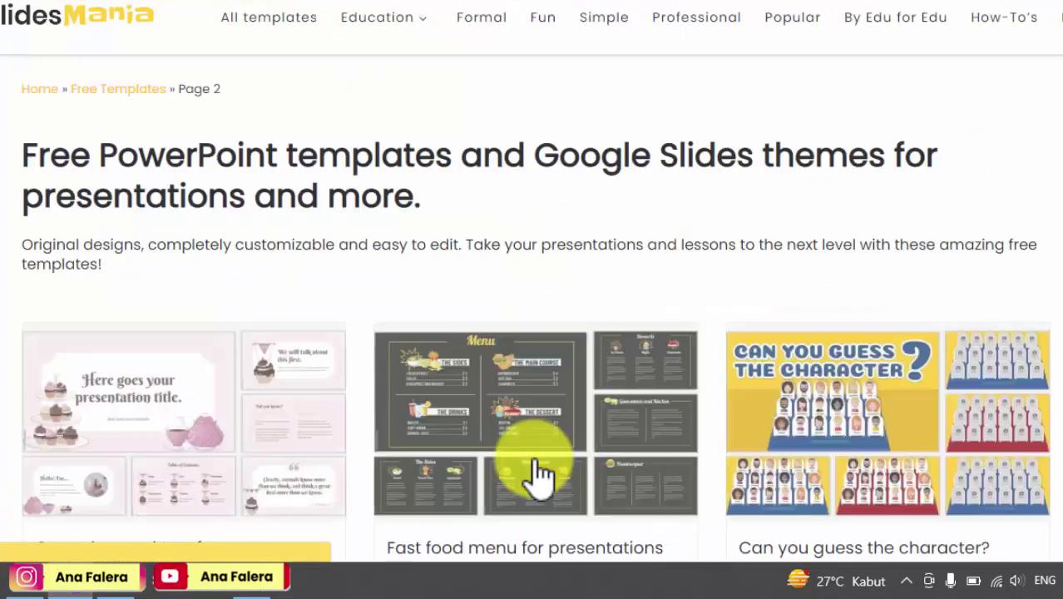
pyautogui.scroll(-2, 532, 283)
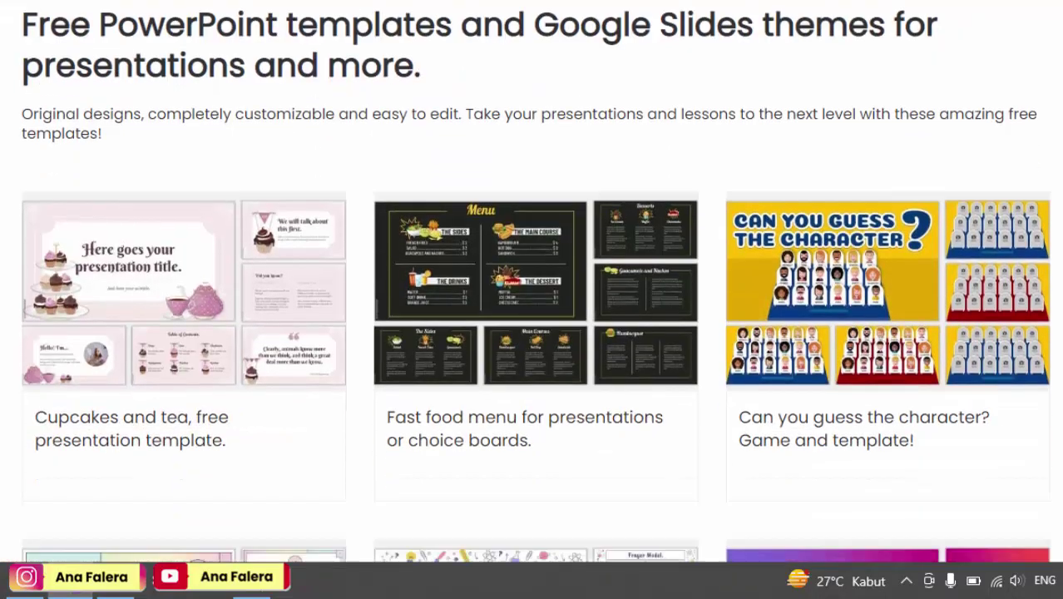
pyautogui.scroll(-3, 532, 282)
pyautogui.scroll(-2, 532, 283)
pyautogui.scroll(-3, 532, 283)
pyautogui.scroll(-2, 532, 283)
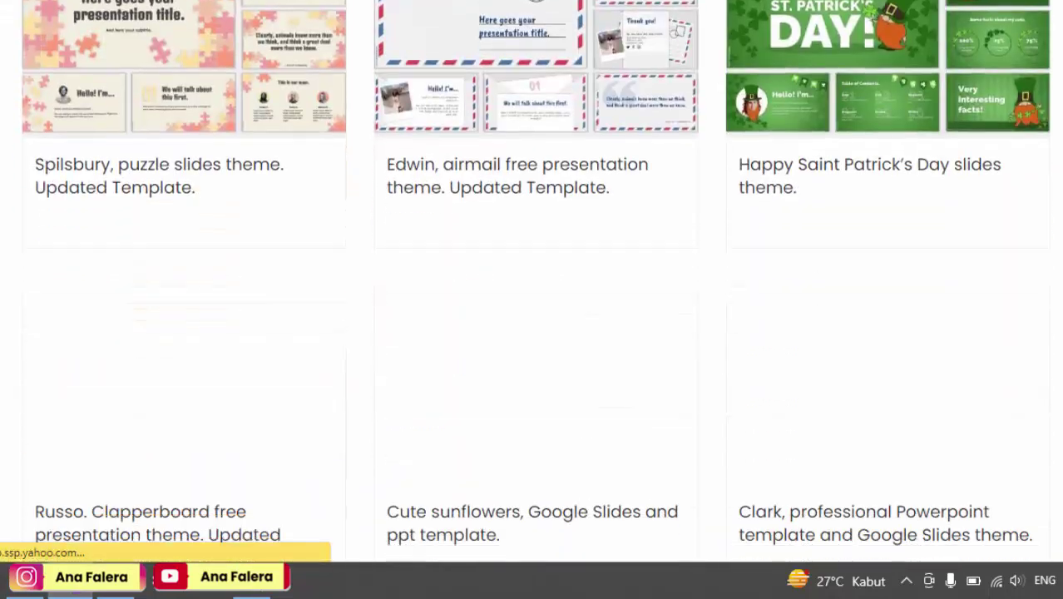
pyautogui.scroll(-3, 532, 283)
pyautogui.scroll(-3, 532, 282)
pyautogui.scroll(-2, 532, 283)
pyautogui.scroll(-2, 532, 283)
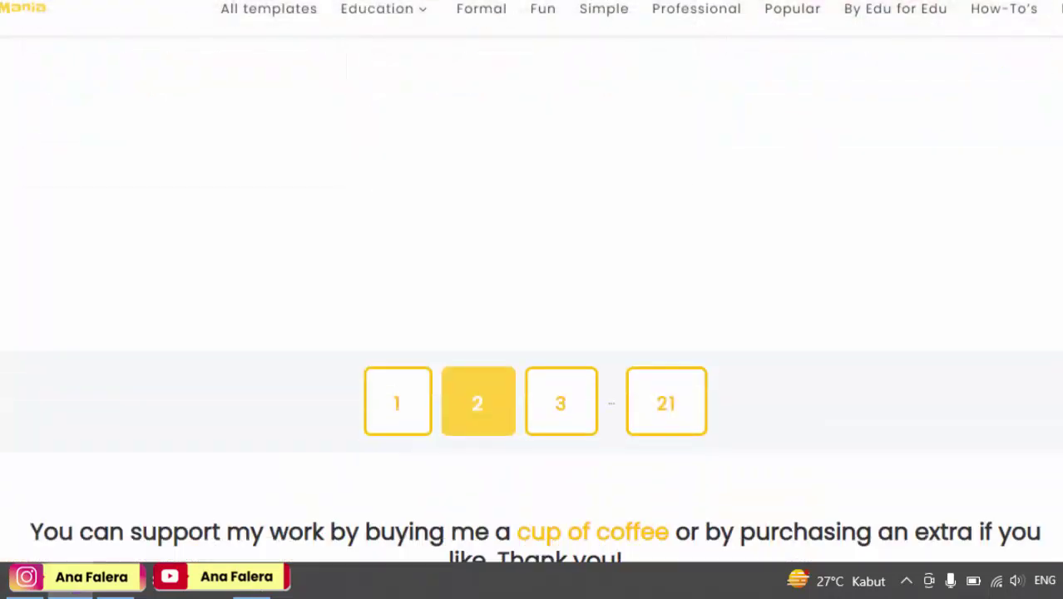
pyautogui.scroll(2, 532, 283)
pyautogui.moveTo(378, 10)
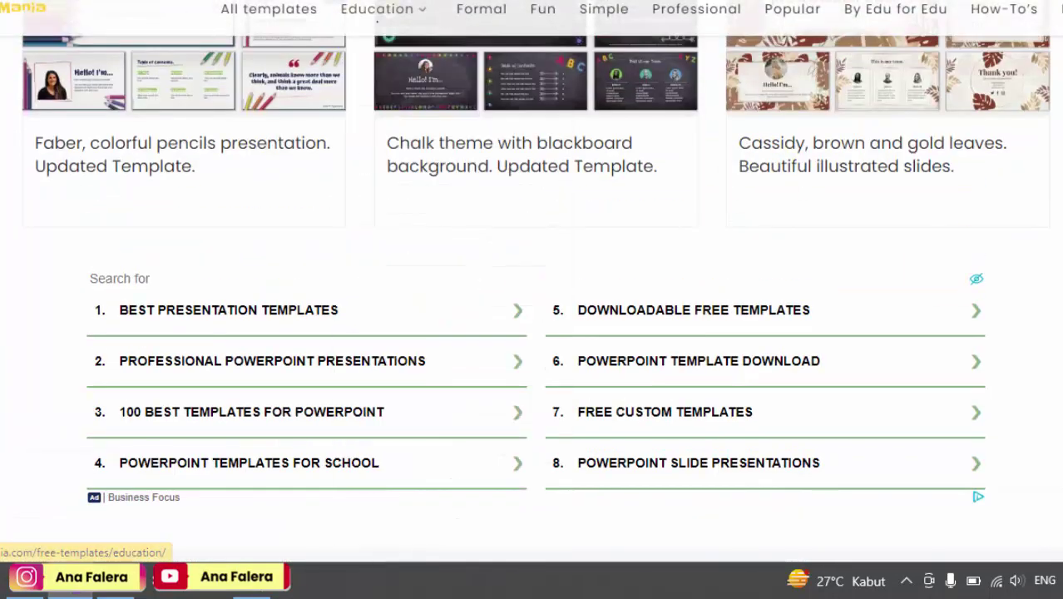
pyautogui.scroll(-3, 532, 283)
pyautogui.scroll(-3, 532, 283)
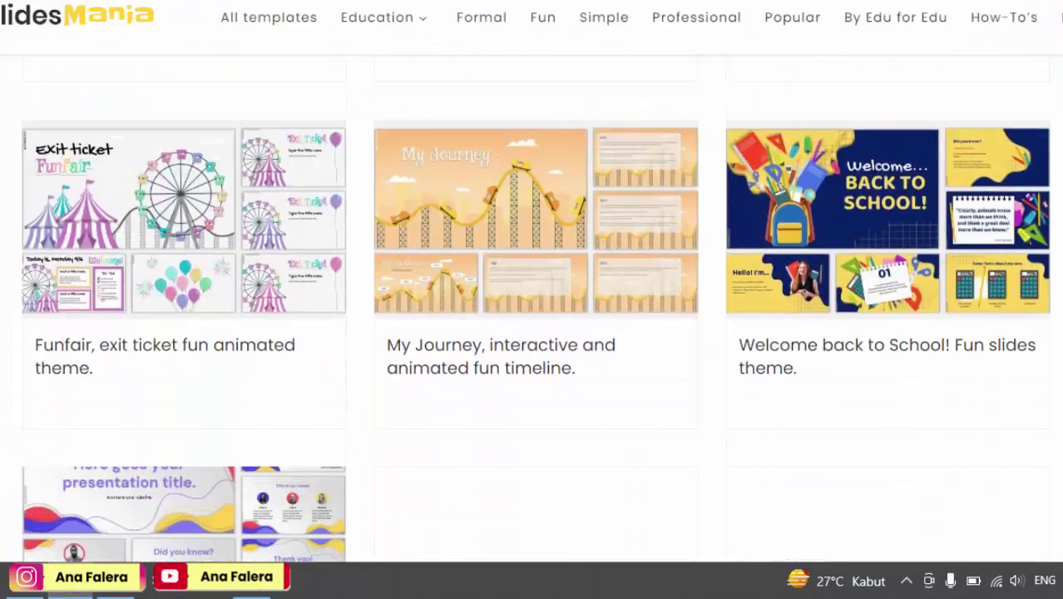
pyautogui.scroll(-3, 533, 283)
pyautogui.scroll(-2, 532, 300)
pyautogui.scroll(-1, 532, 300)
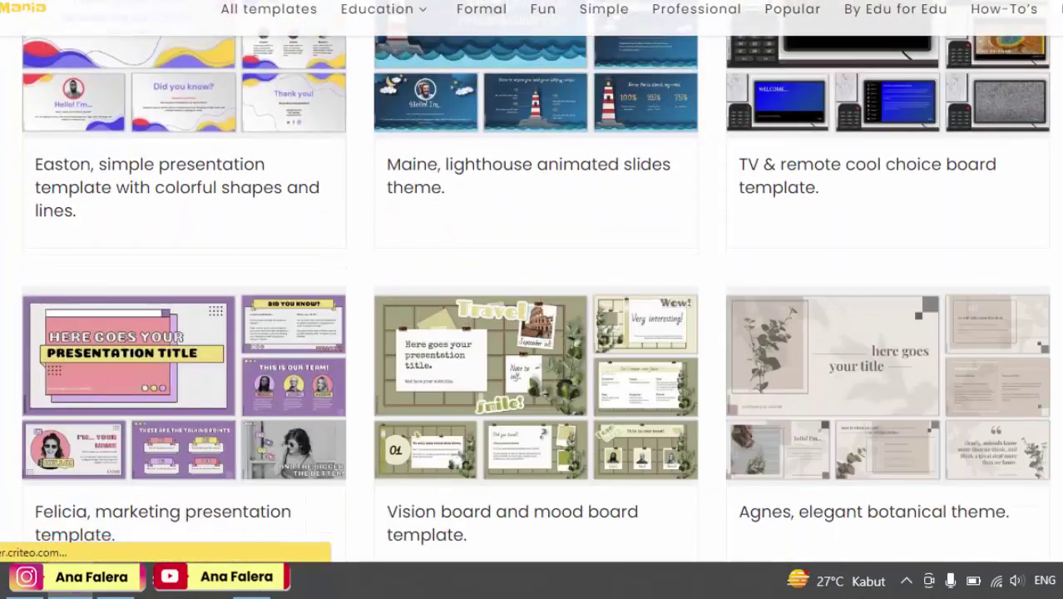
pyautogui.scroll(-2, 532, 300)
pyautogui.scroll(-1, 566, 231)
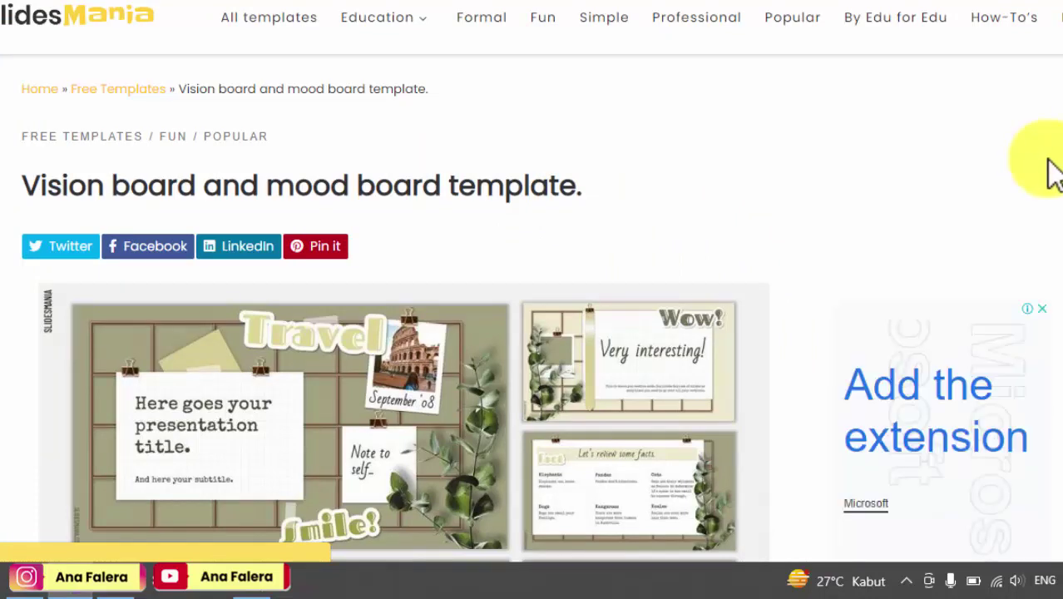
# - Scroll to the Vision board template preview and advance it to slide 2
pyautogui.scroll(-3, 532, 333)
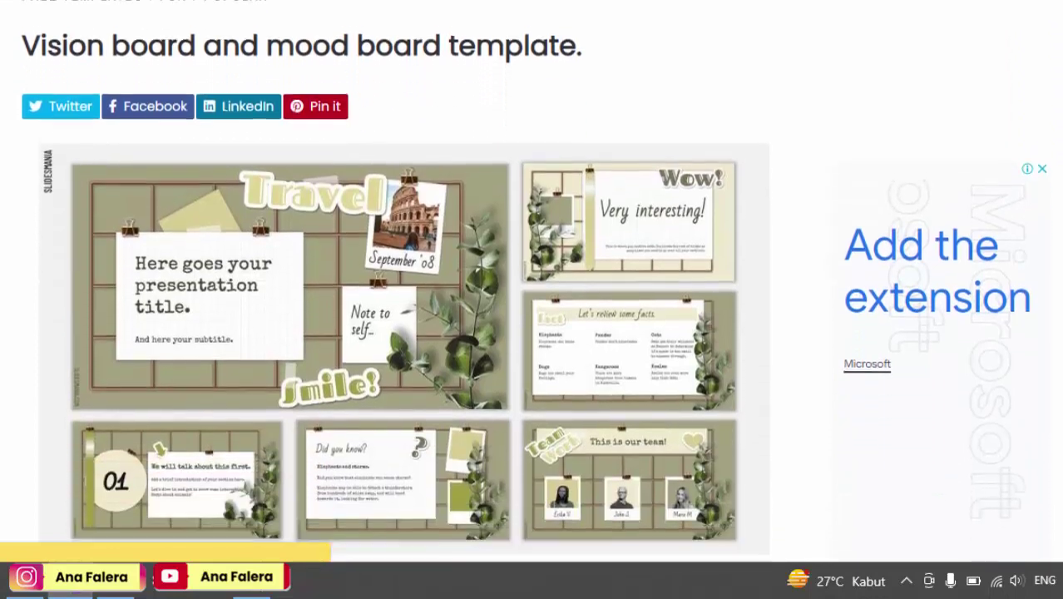
pyautogui.scroll(-2, 532, 333)
pyautogui.scroll(-2, 533, 333)
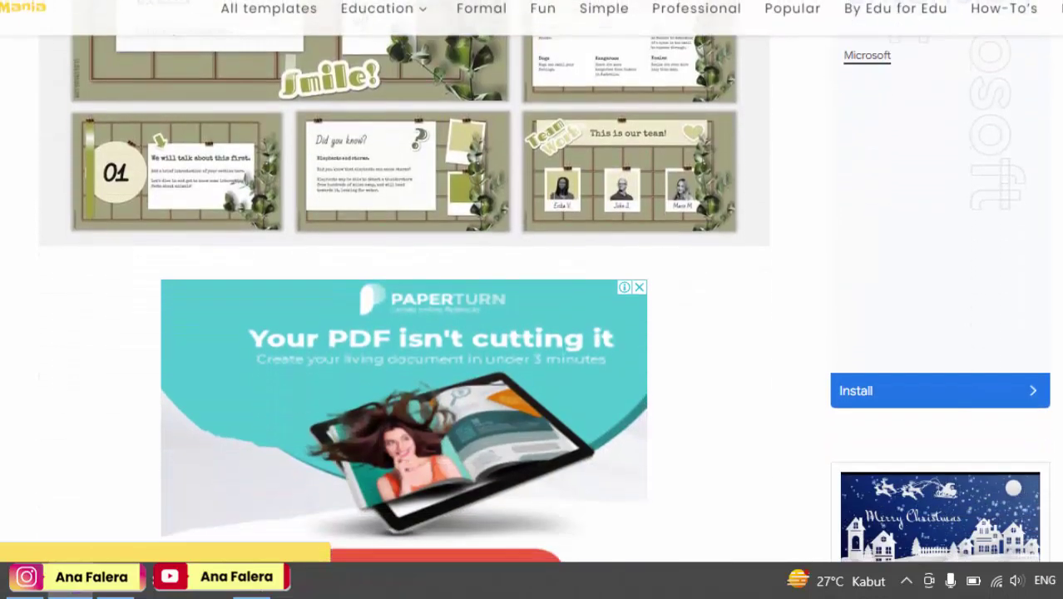
pyautogui.scroll(-2, 532, 332)
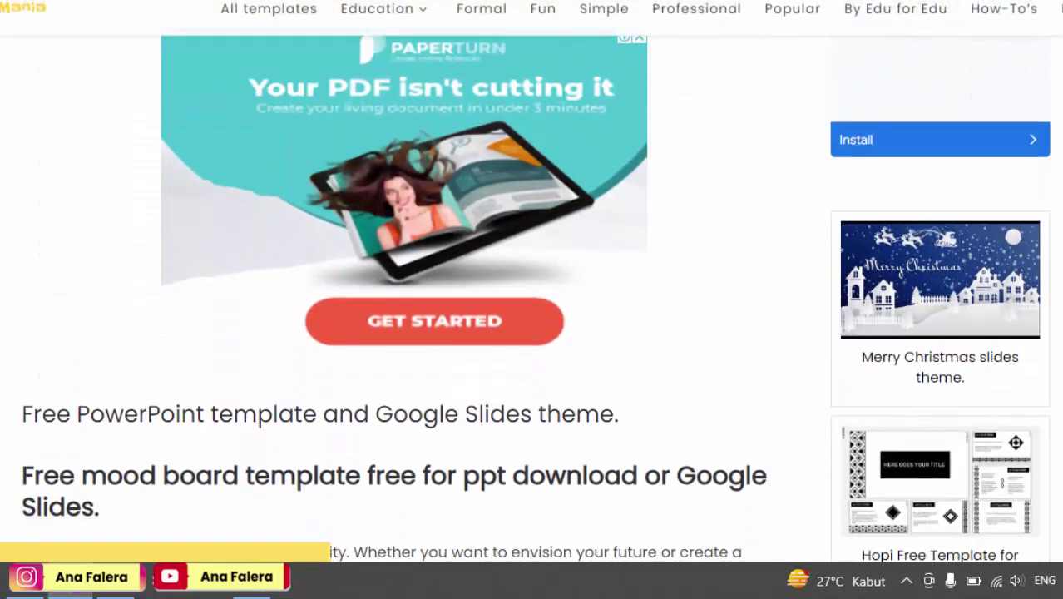
pyautogui.scroll(-2, 532, 332)
pyautogui.scroll(-2, 532, 332)
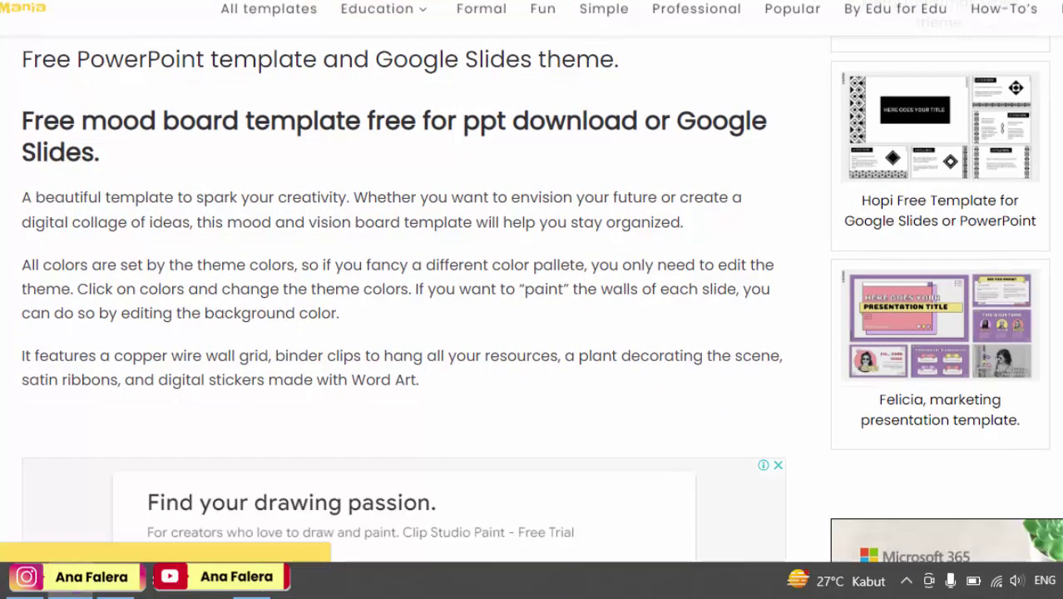
pyautogui.scroll(-2, 532, 333)
pyautogui.scroll(-2, 532, 333)
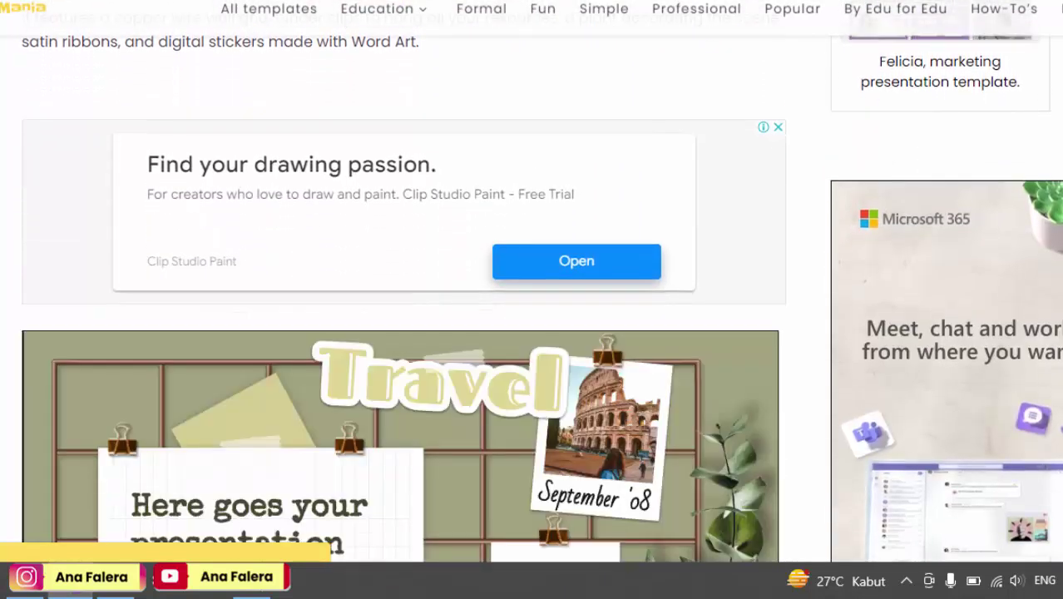
pyautogui.scroll(-2, 532, 333)
pyautogui.scroll(-1, 532, 333)
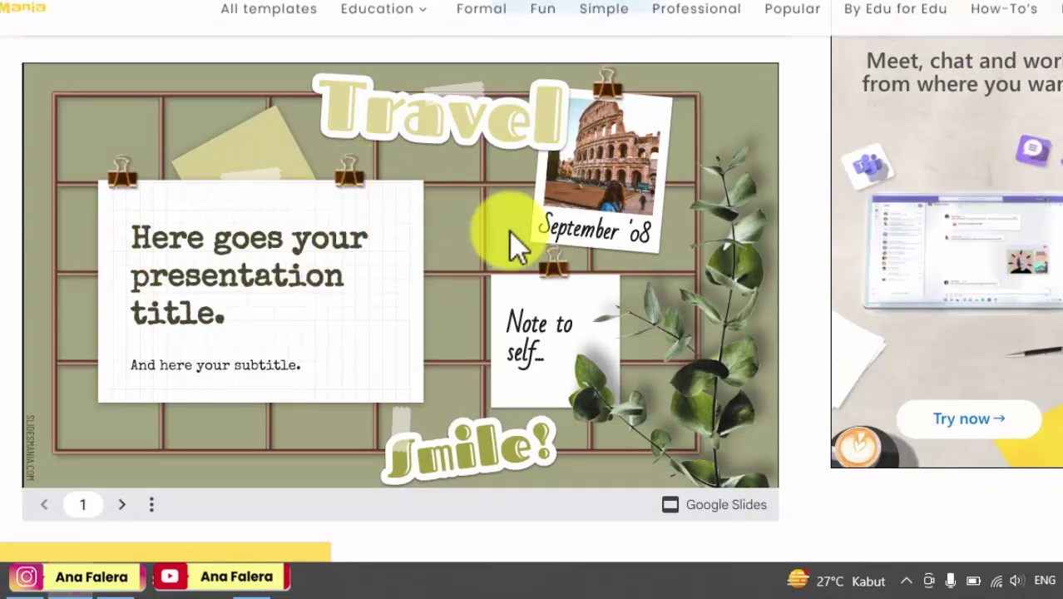
pyautogui.click(120, 507)
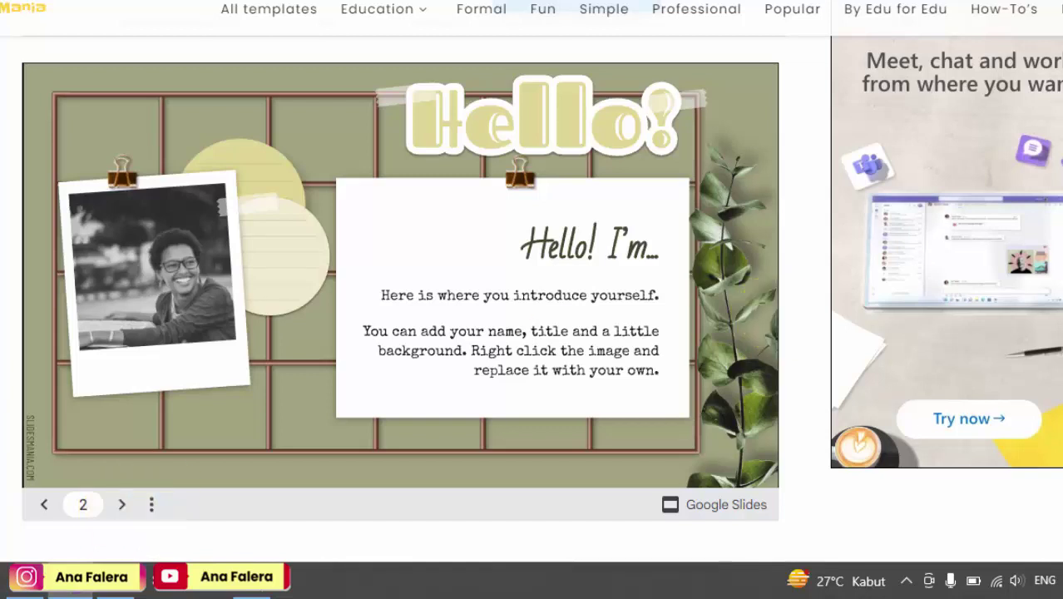
# - Download the template as the PowerPoint file 'Vision board · SlidesMania.pptx'
pyautogui.scroll(-2, 399, 283)
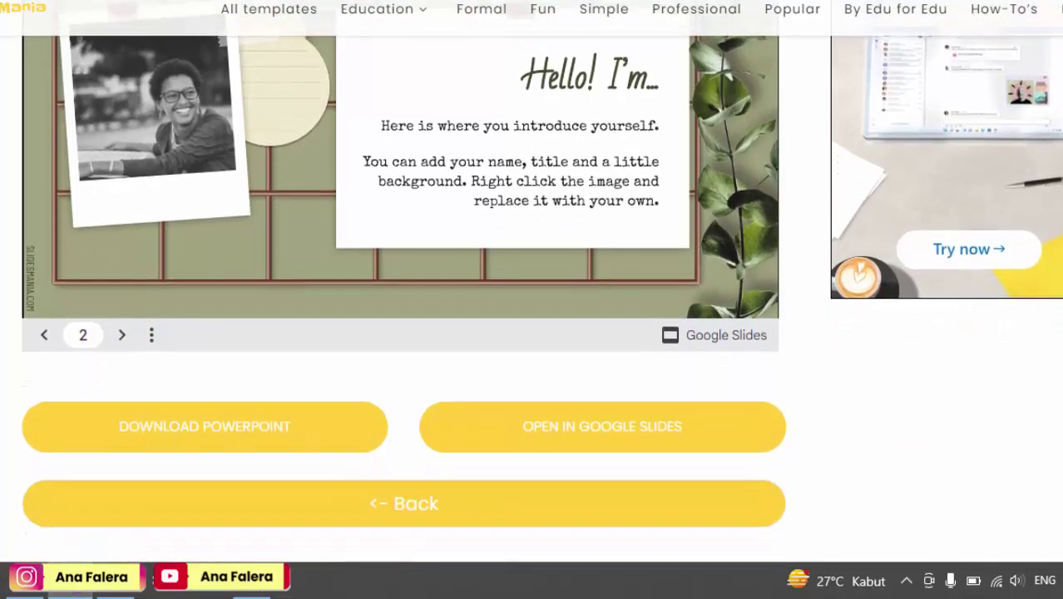
pyautogui.scroll(-1, 399, 283)
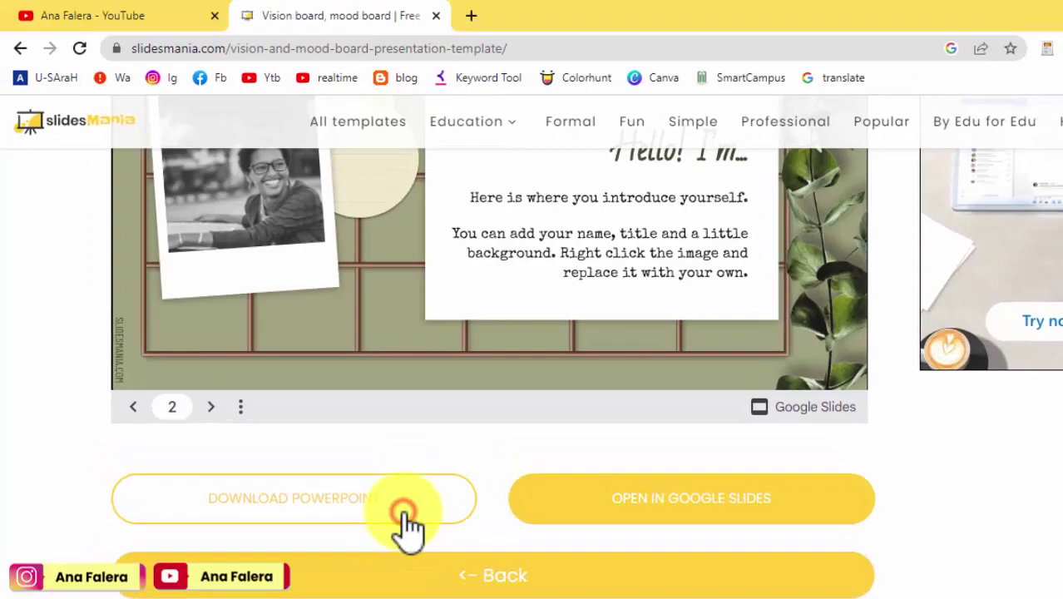
pyautogui.click(406, 520)
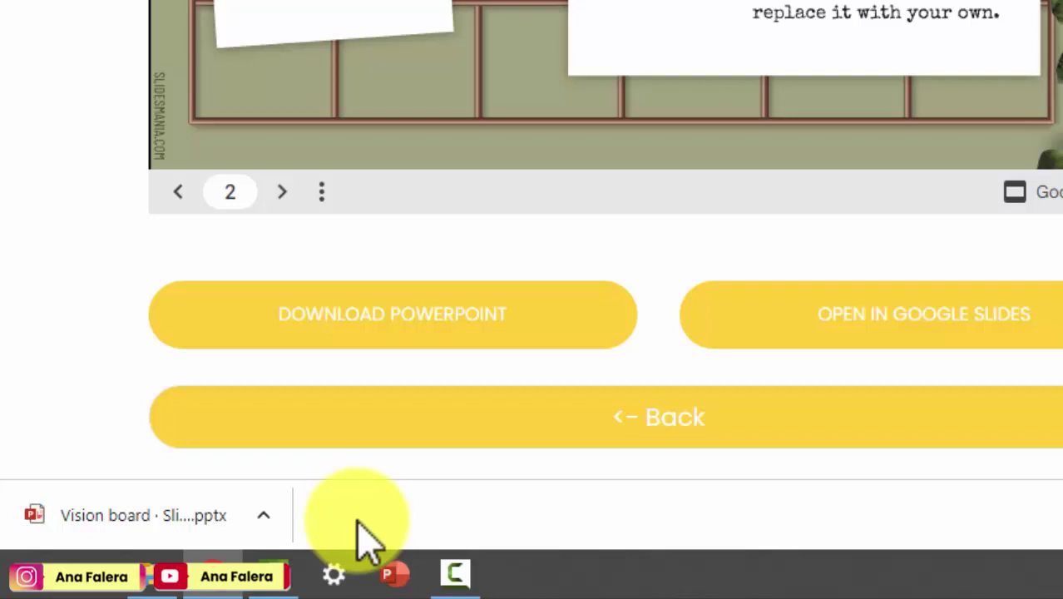
# - Show the downloaded 'Vision board · SlidesMania' file in the Downloads folder
pyautogui.click(262, 518)
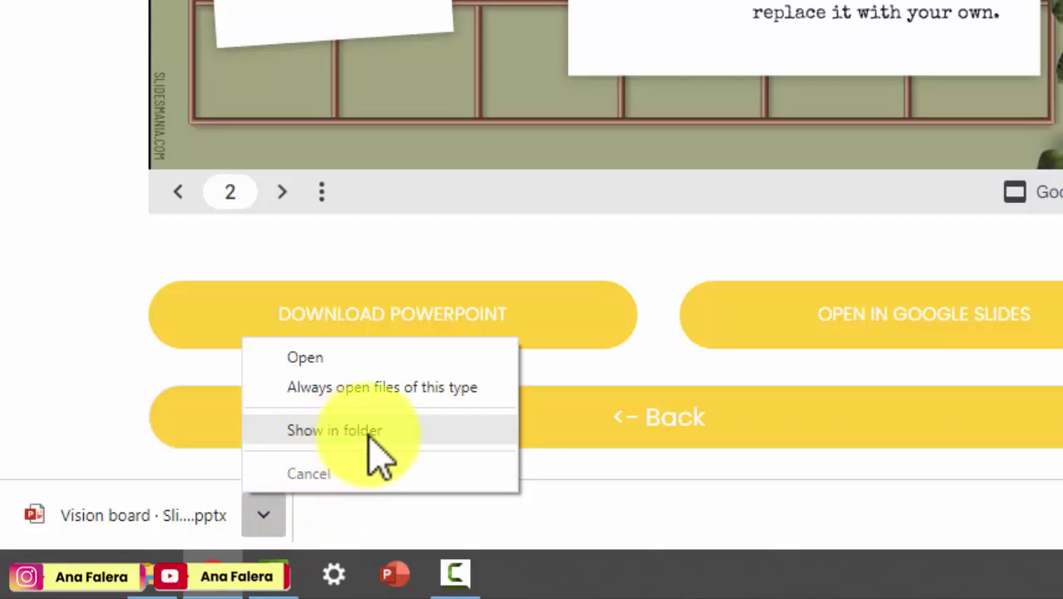
pyautogui.click(371, 434)
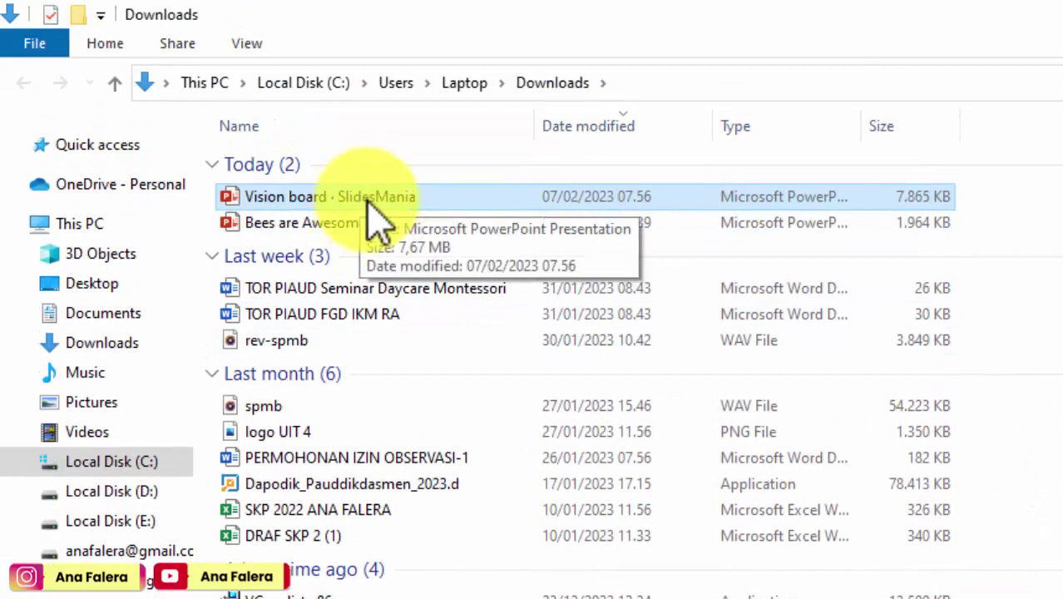
pyautogui.click(368, 206)
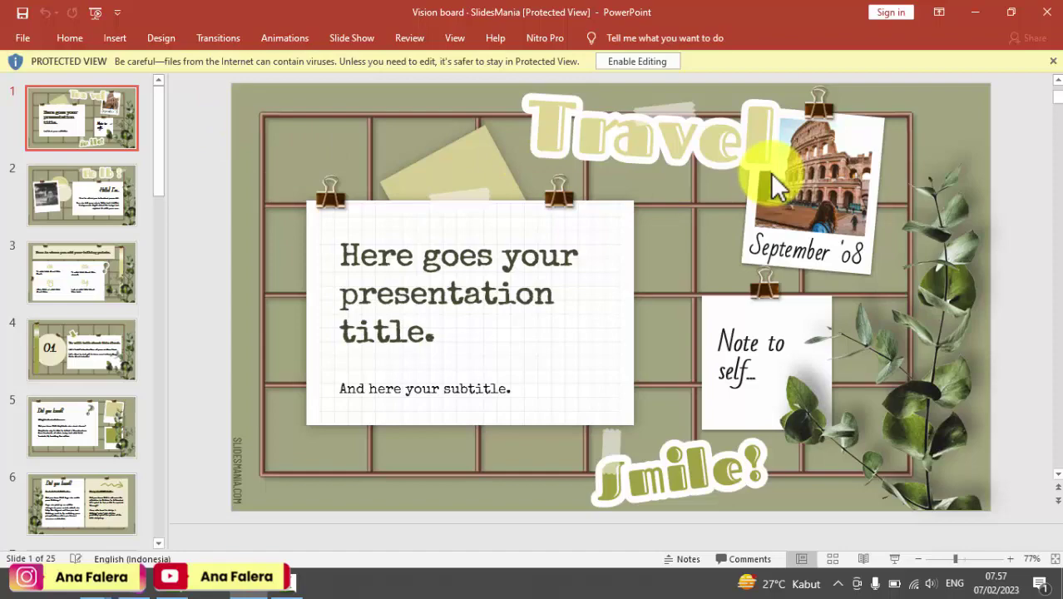
pyautogui.click(1045, 14)
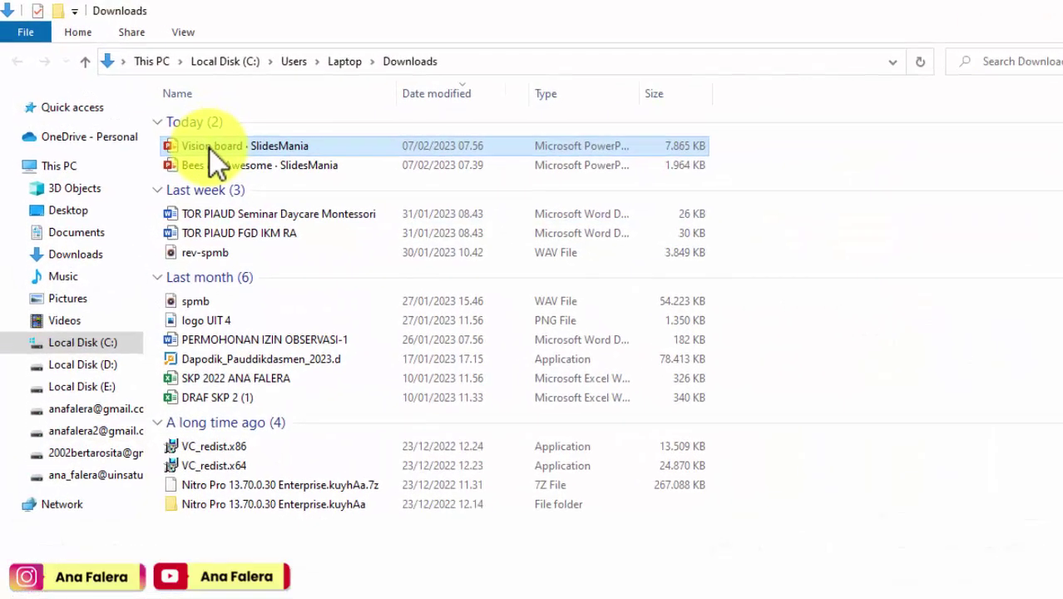
pyautogui.click(177, 124)
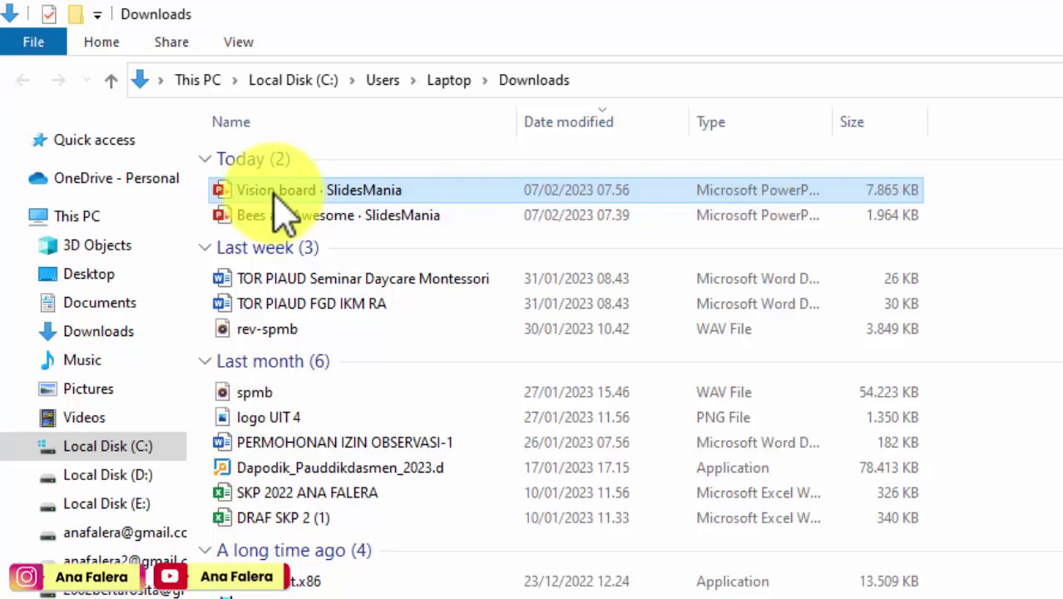
# - Duplicate the 'Vision board · SlidesMania' file in the Downloads folder
pyautogui.rightClick(275, 194)
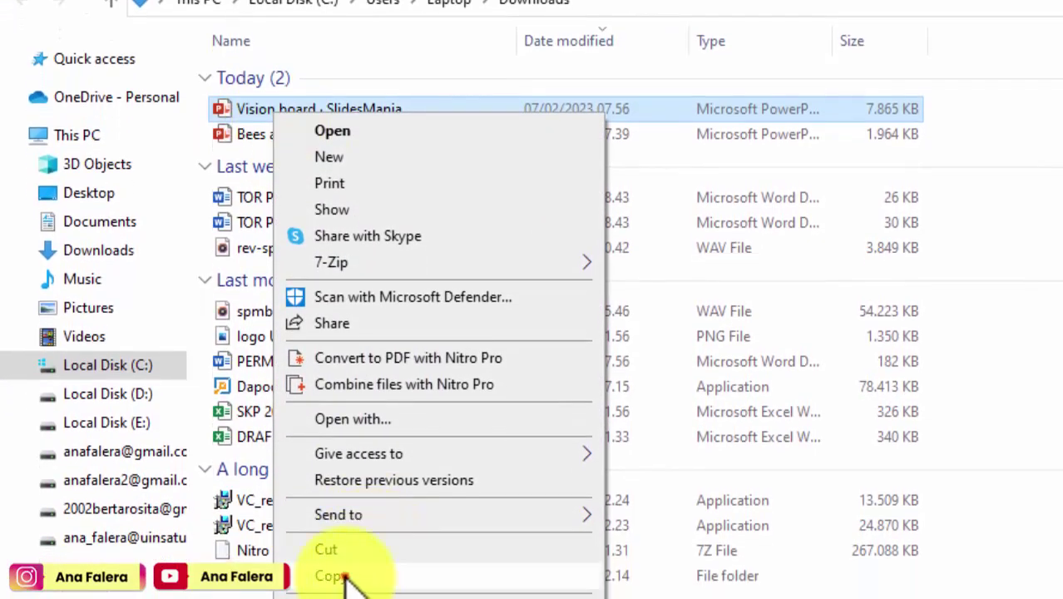
pyautogui.click(339, 577)
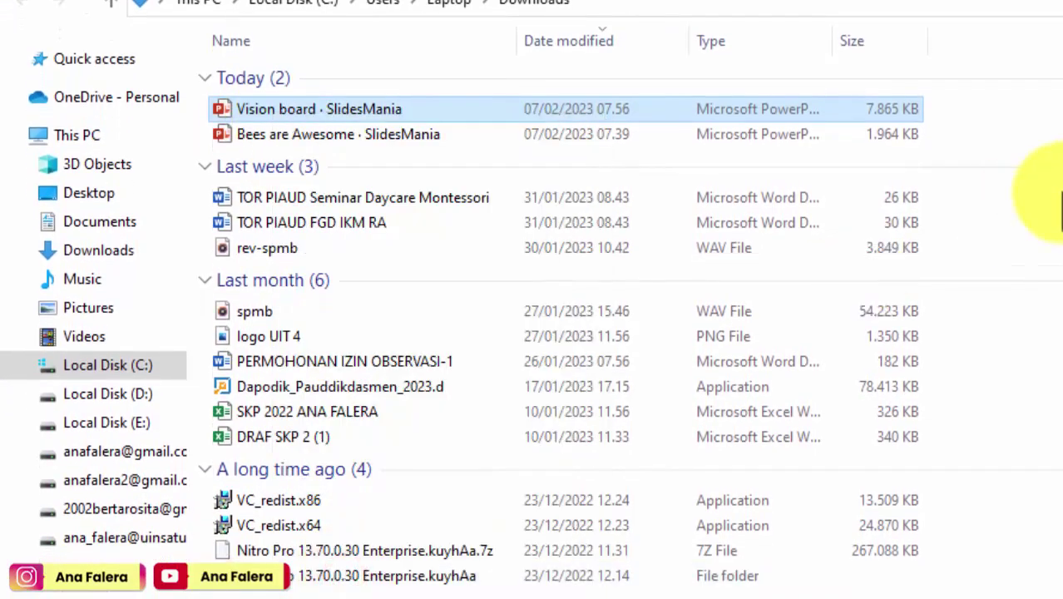
pyautogui.hotkey('ctrl', 'v')
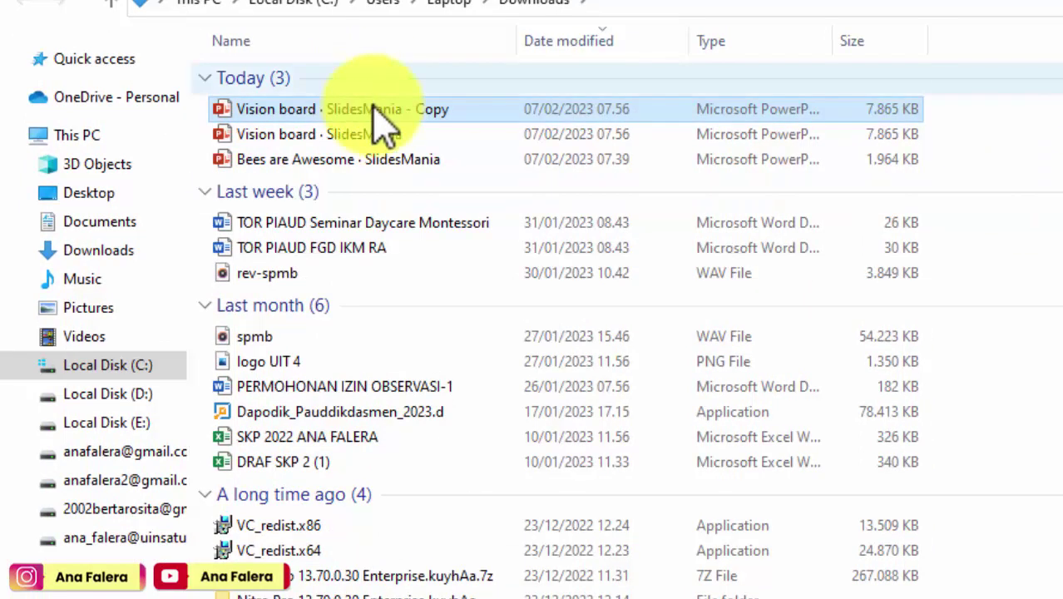
# - Rename the copy to 'PPT' followed by the author's name and open it in PowerPoint
pyautogui.click(382, 110)
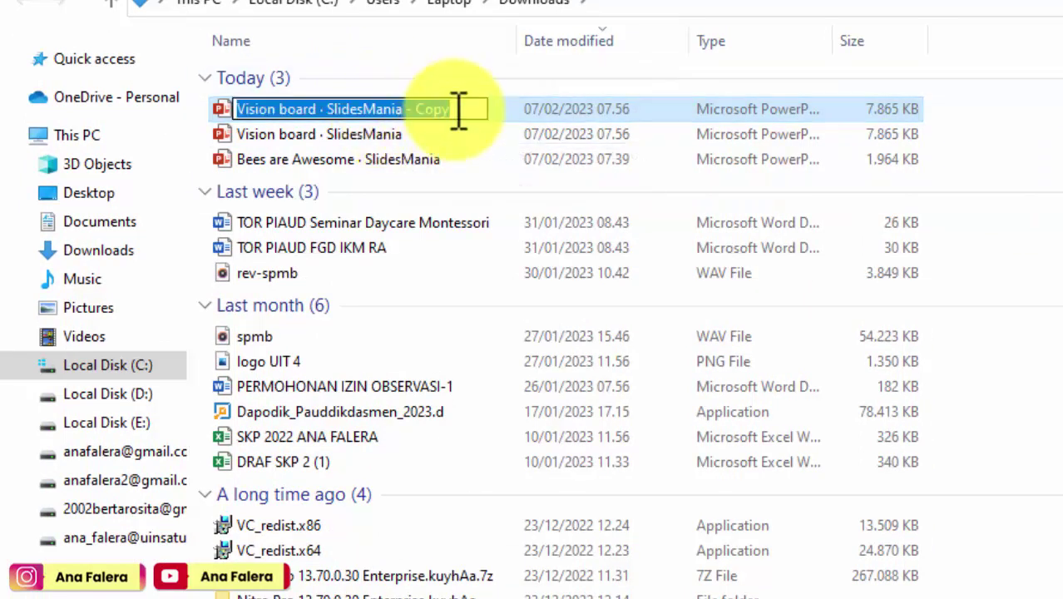
pyautogui.moveTo(446, 106); pyautogui.dragTo(250, 109)
pyautogui.press('BackSpace')
pyautogui.hotkey('ctrl', 'z')
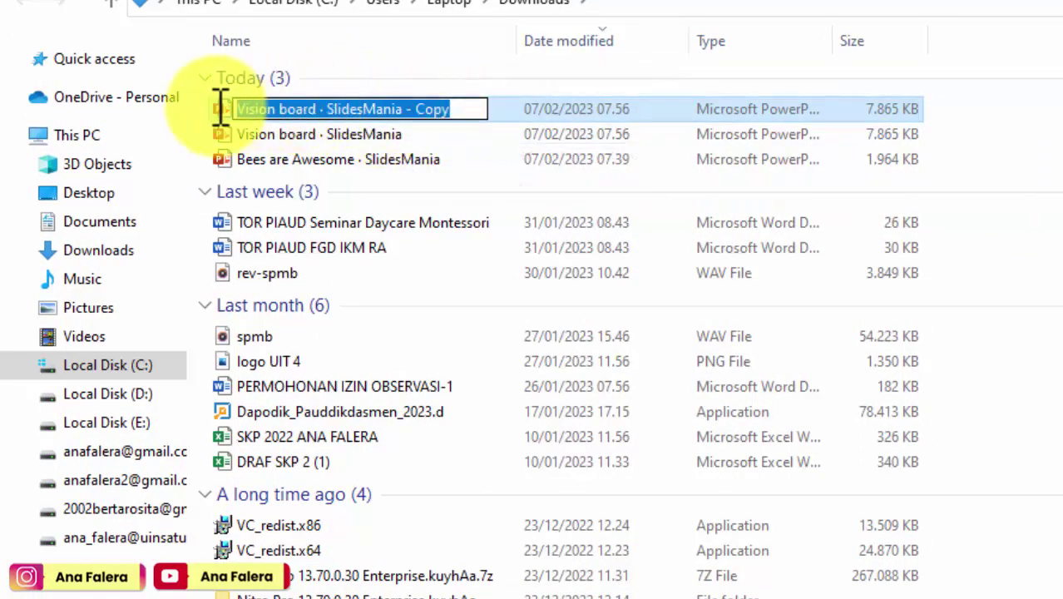
pyautogui.write('PPT')
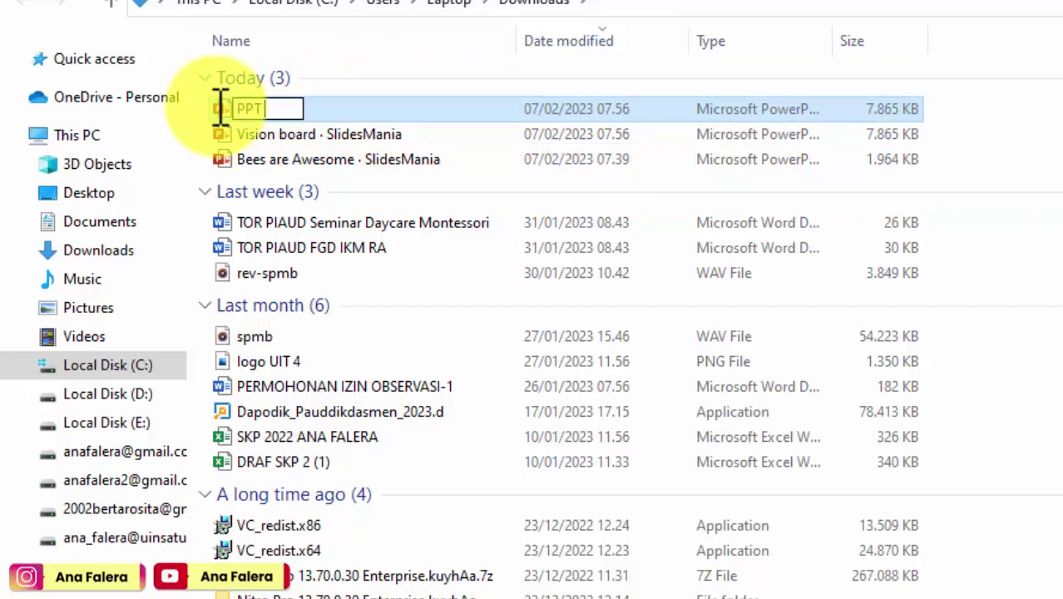
pyautogui.write(' ANA FALERA')
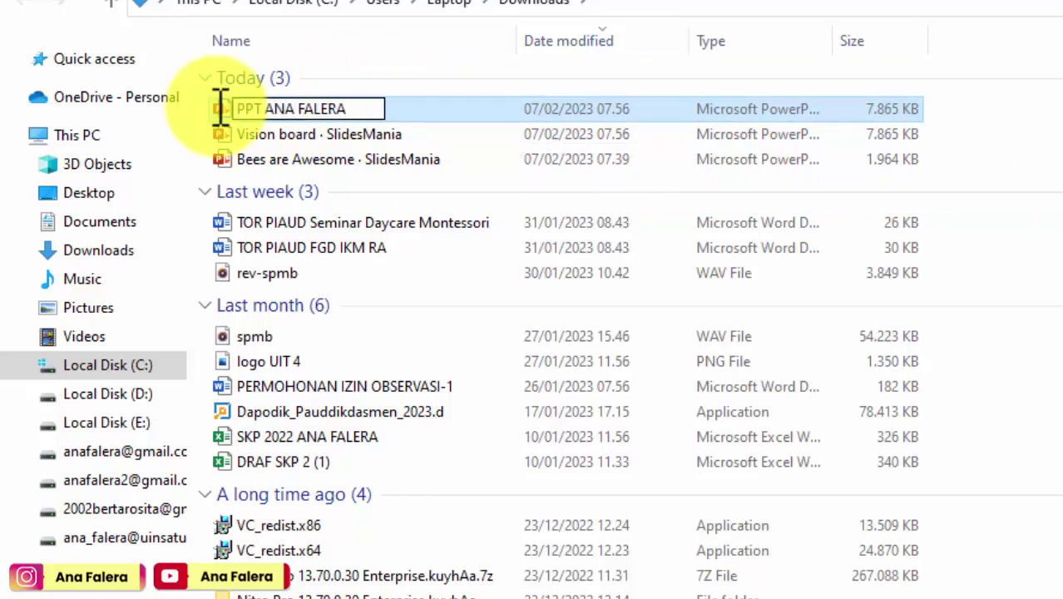
pyautogui.press('Return')
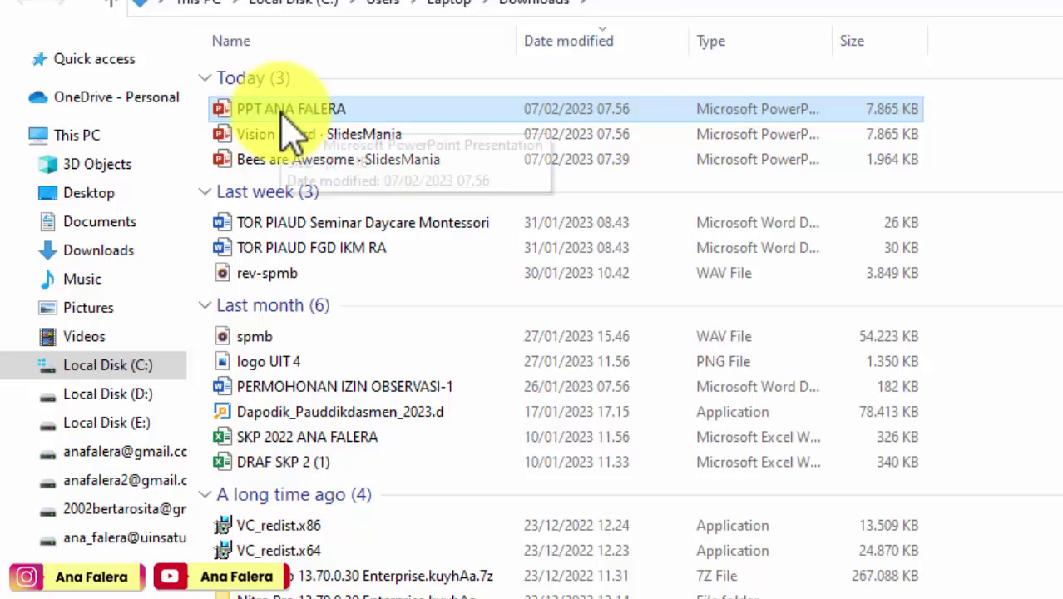
pyautogui.doubleClick(283, 116)
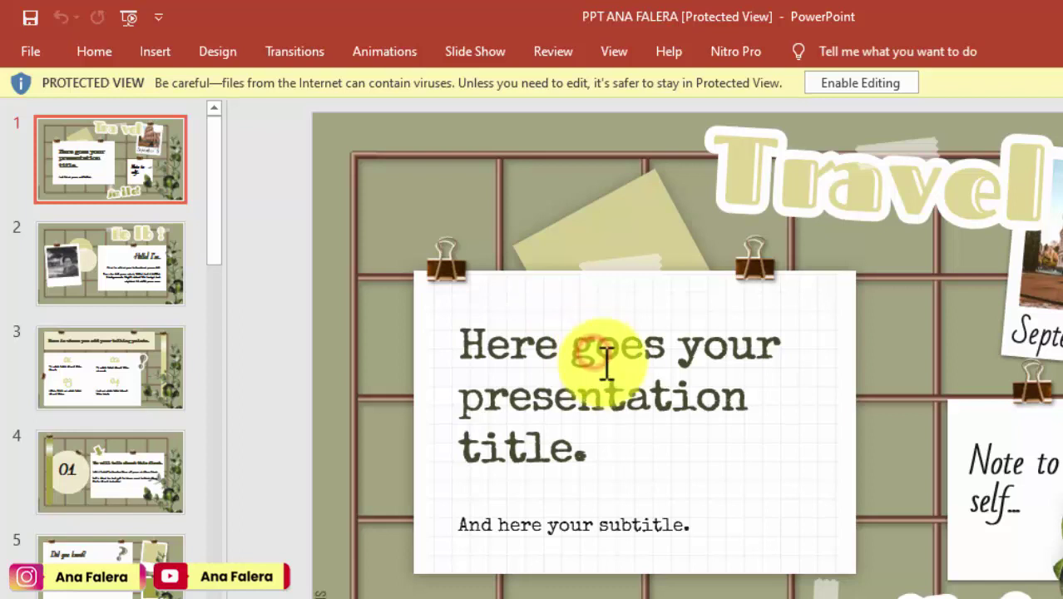
# - Enable editing on the renamed Vision board copy to leave Protected View
pyautogui.click(589, 354)
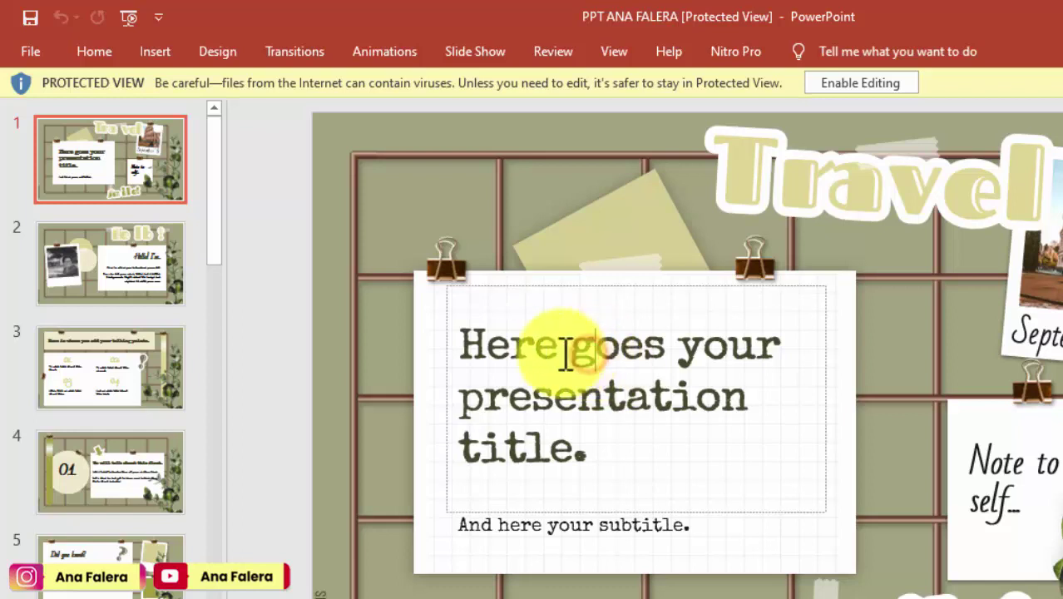
pyautogui.doubleClick(559, 349)
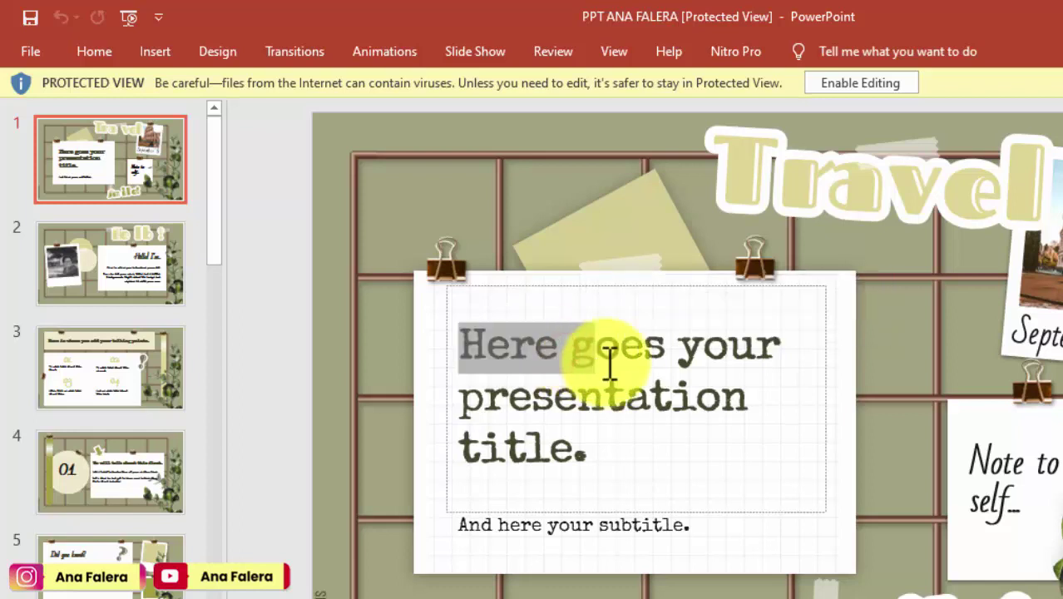
pyautogui.moveTo(639, 391); pyautogui.dragTo(680, 395)
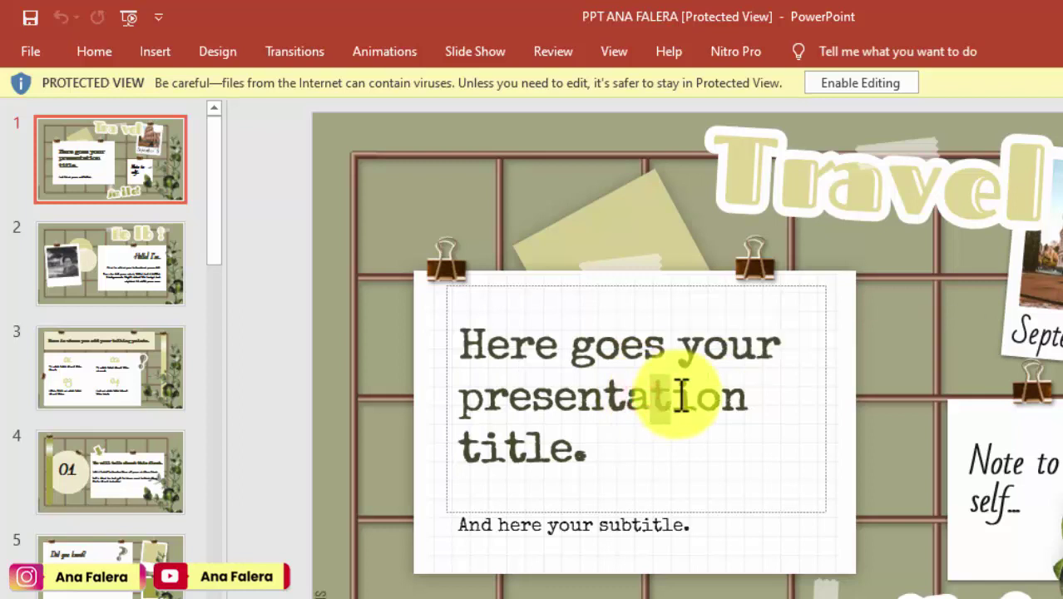
pyautogui.moveTo(680, 396); pyautogui.dragTo(722, 397)
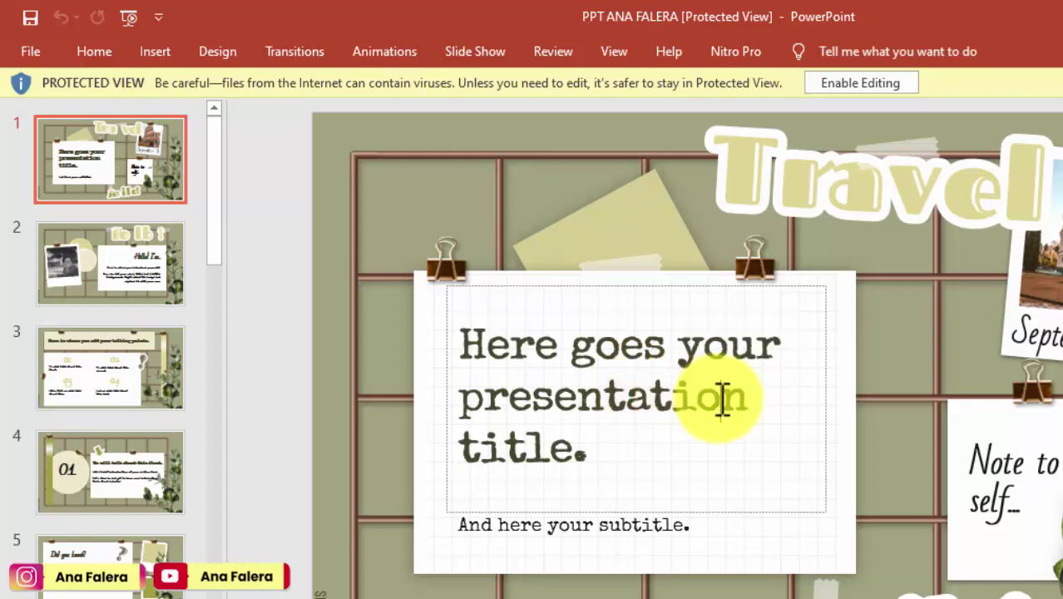
pyautogui.click(722, 397)
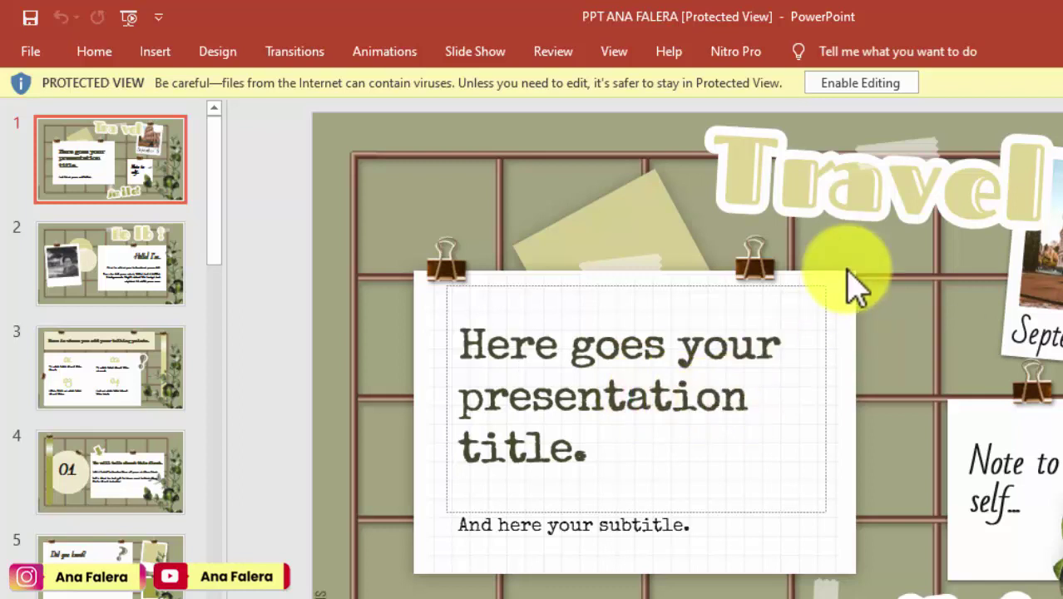
pyautogui.click(908, 87)
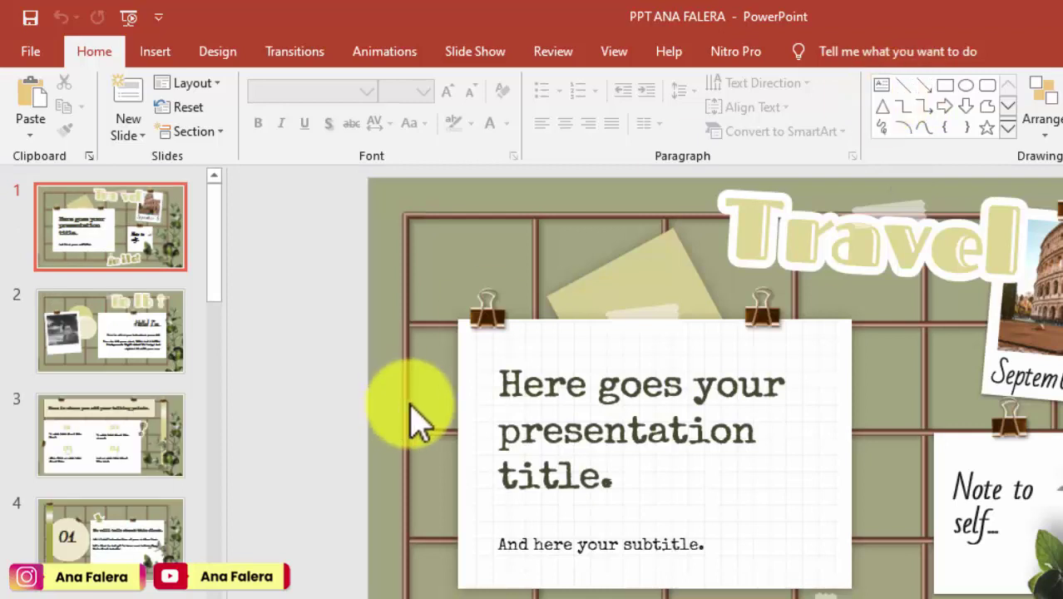
# - Replace the slide 1 title placeholder with 'Pendidikan Anak Berkebutuhan Khusus'
pyautogui.click(619, 384)
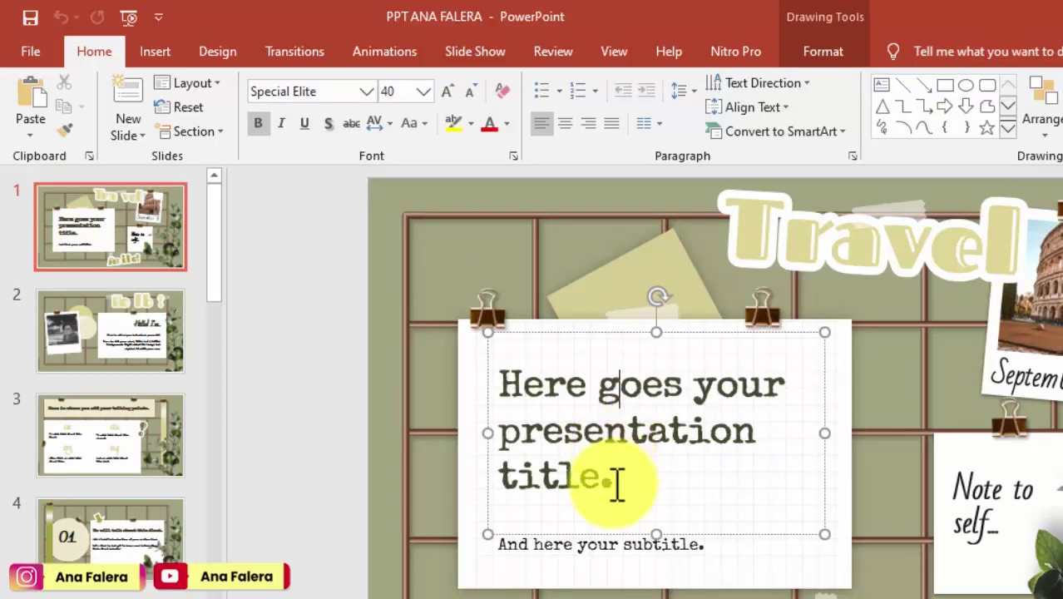
pyautogui.moveTo(616, 482); pyautogui.dragTo(517, 385)
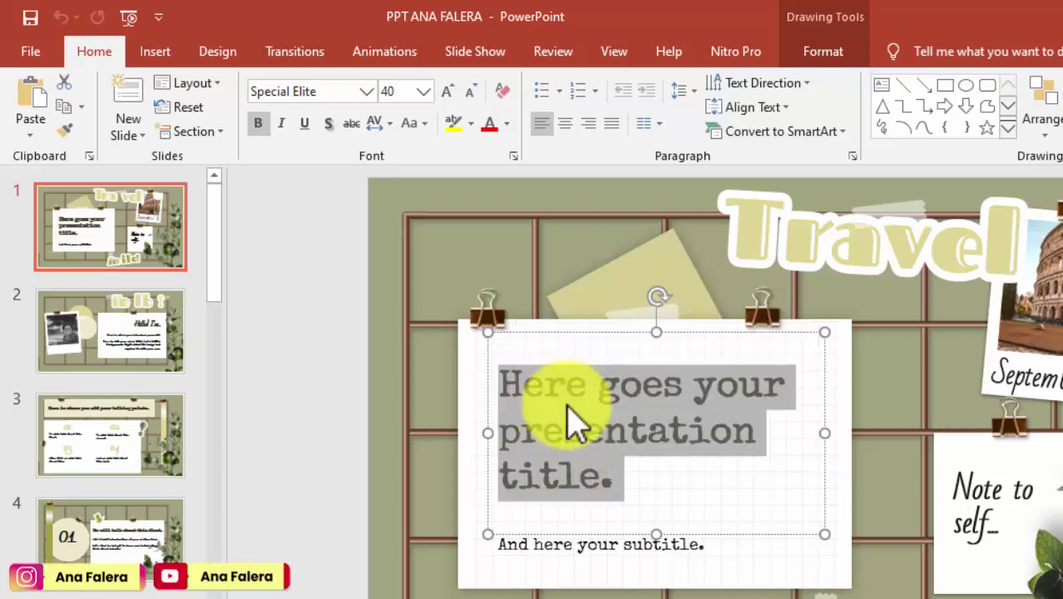
pyautogui.write('p')
pyautogui.press('BackSpace')
pyautogui.write('Pe')
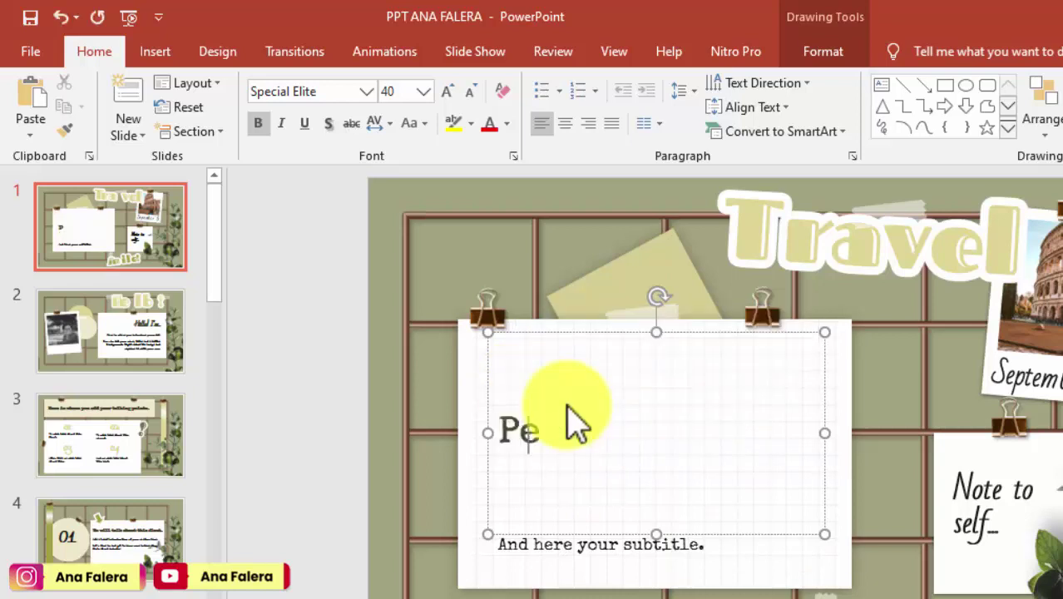
pyautogui.write('ndidikan Ana')
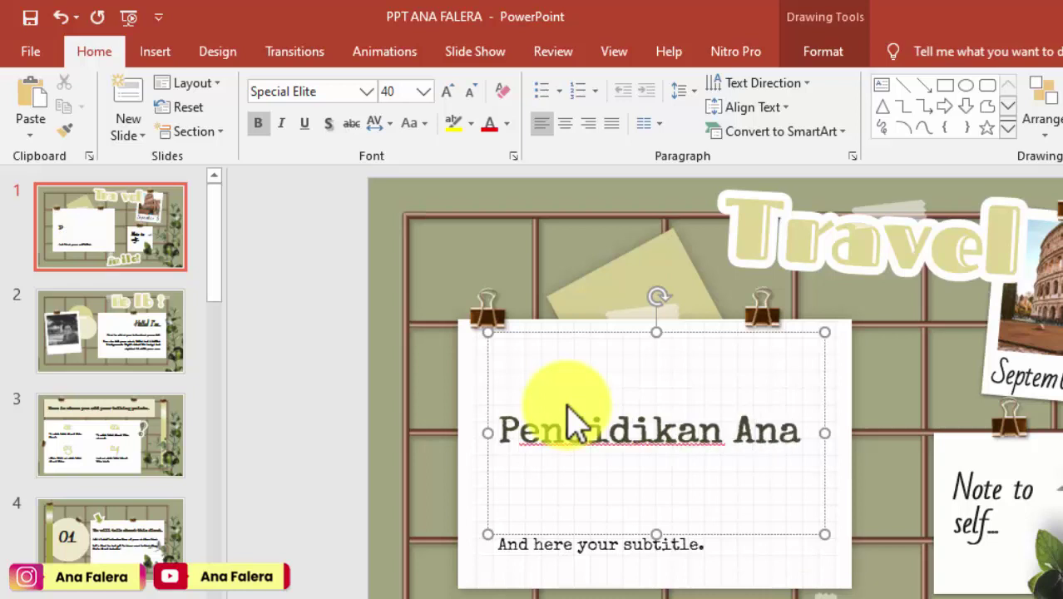
pyautogui.write('k Berkebutua')
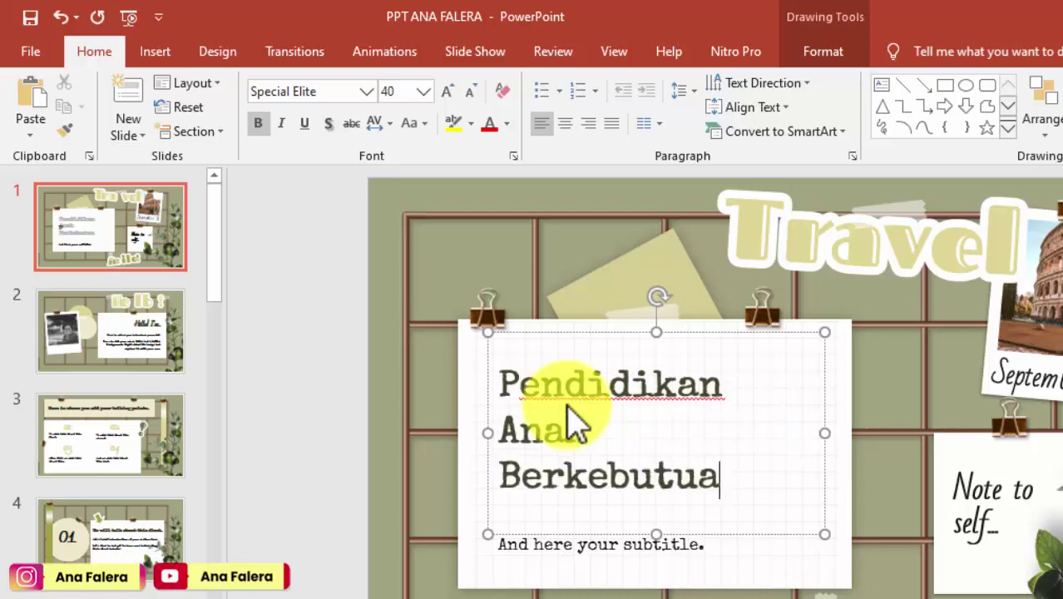
pyautogui.press('BackSpace')
pyautogui.write('han Kh')
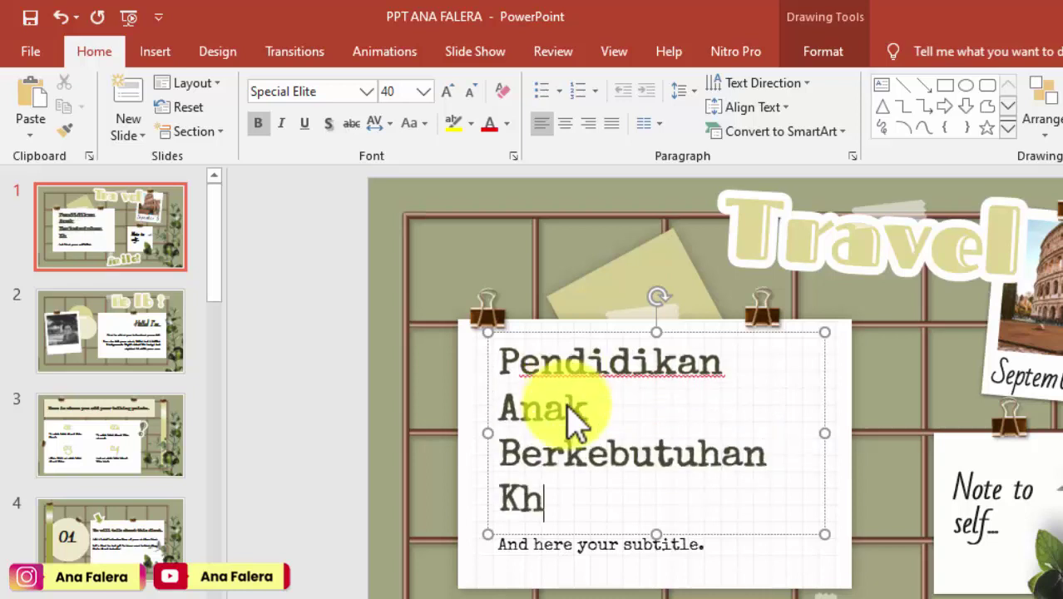
pyautogui.write('usus')
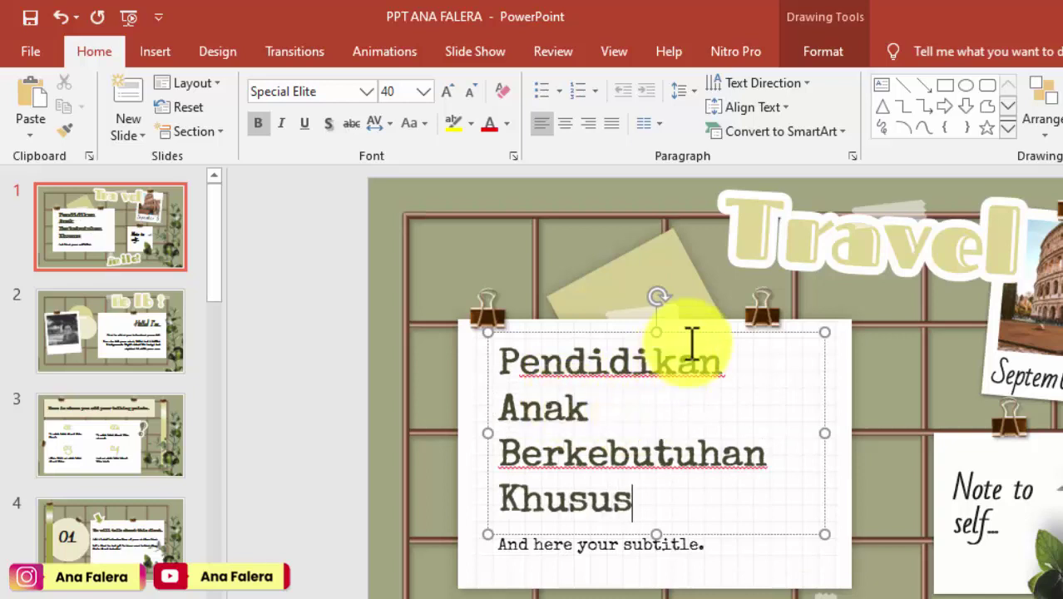
# - Reduce the title font size from 40 to 36 pt
pyautogui.click(687, 334)
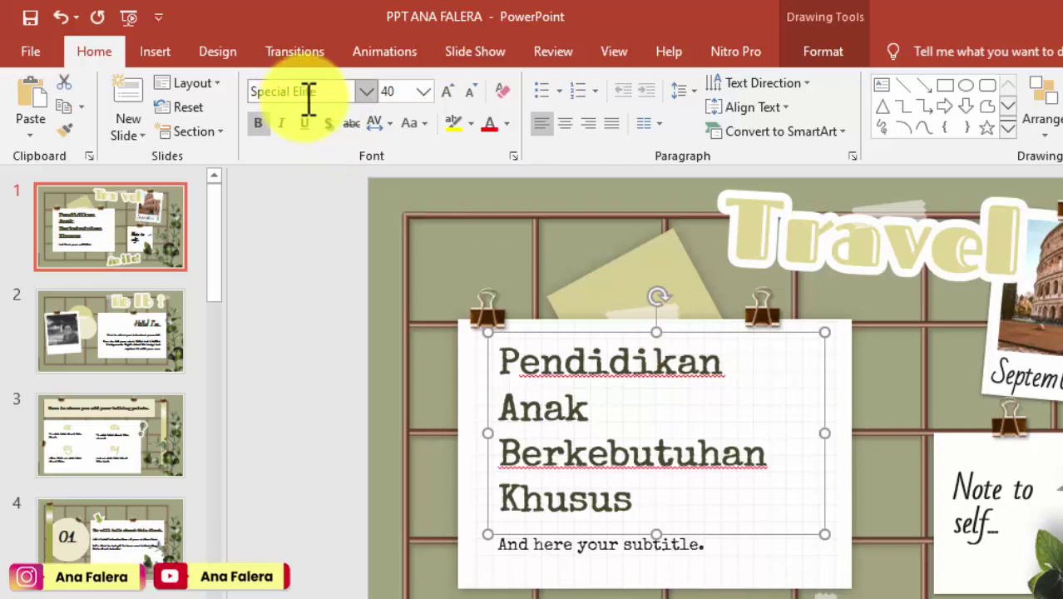
pyautogui.click(424, 91)
pyautogui.click(389, 375)
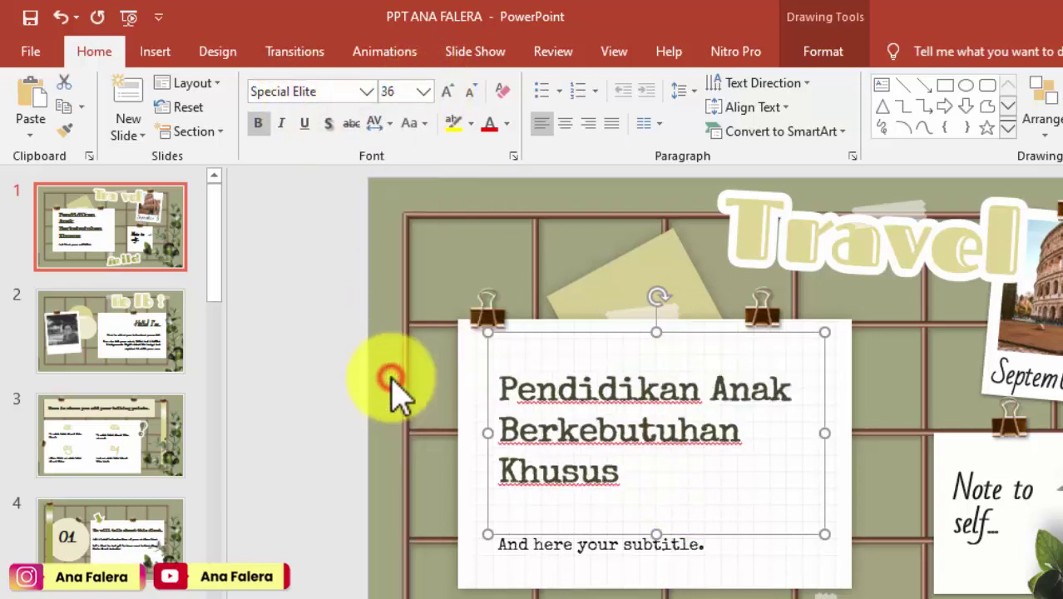
pyautogui.click(677, 545)
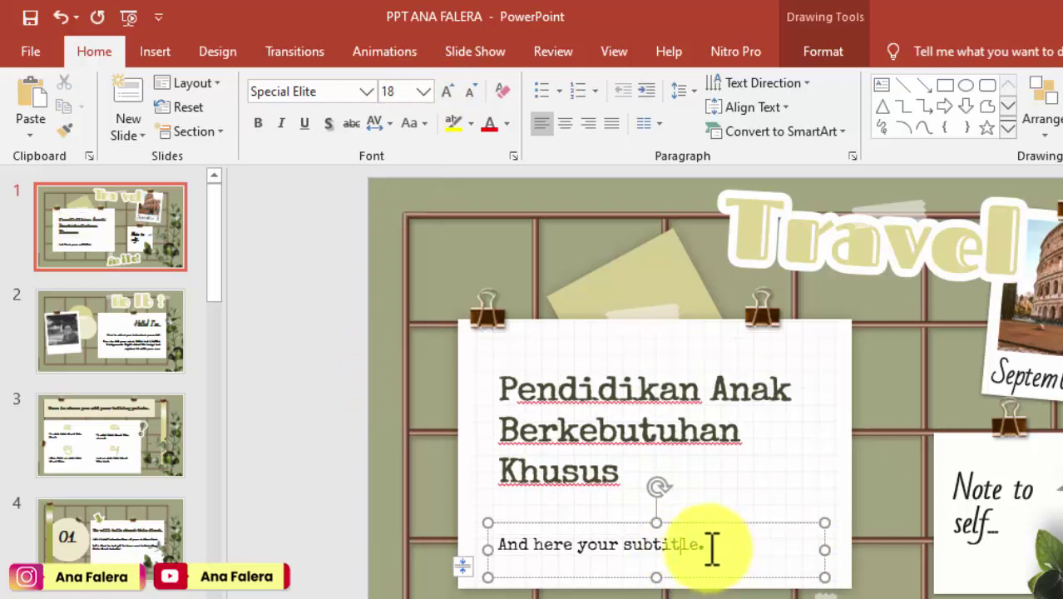
# - Replace the subtitle with the author's name and degree, and shorten 'Note to self' to 'Note'
pyautogui.moveTo(714, 549); pyautogui.dragTo(518, 544)
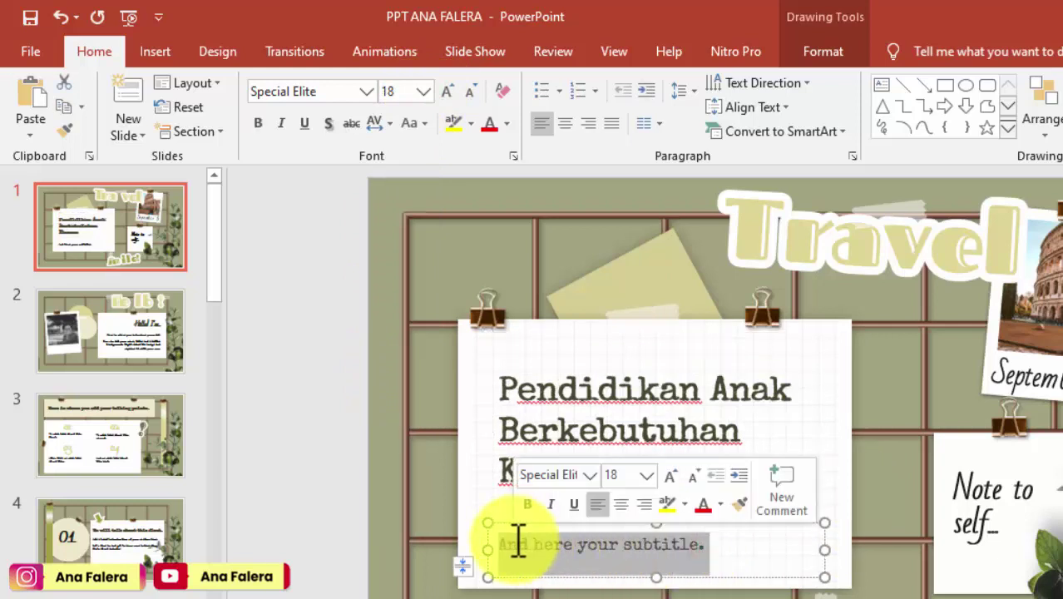
pyautogui.write('a Falera, M.Pd')
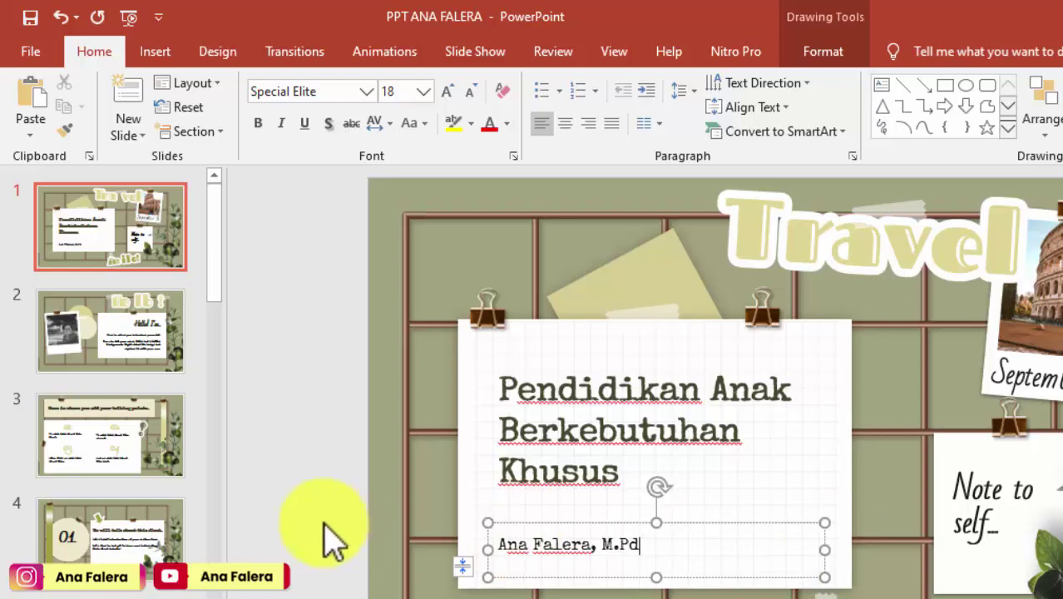
pyautogui.click(320, 528)
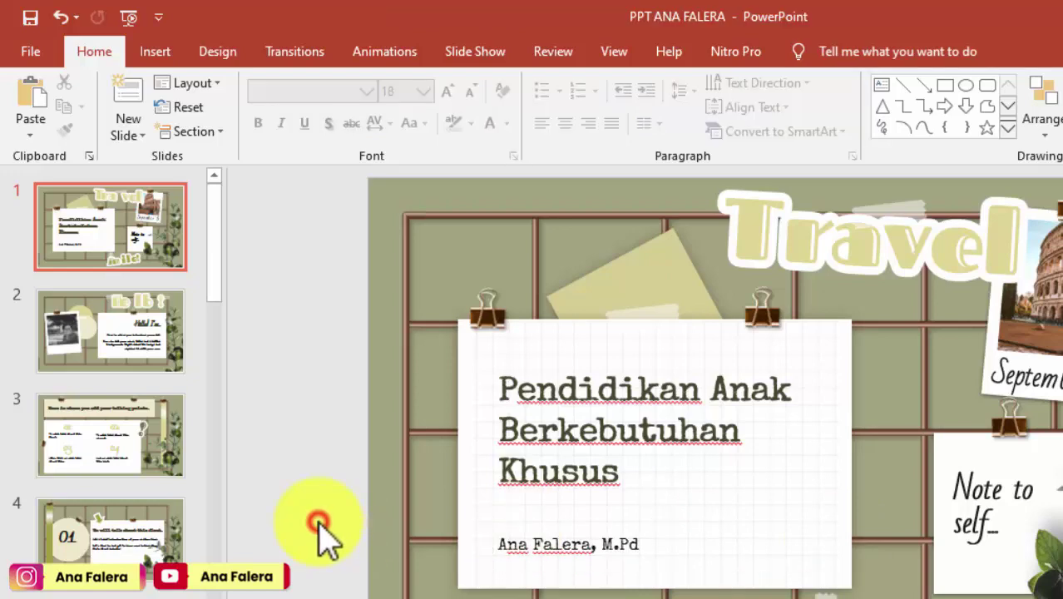
pyautogui.click(982, 506)
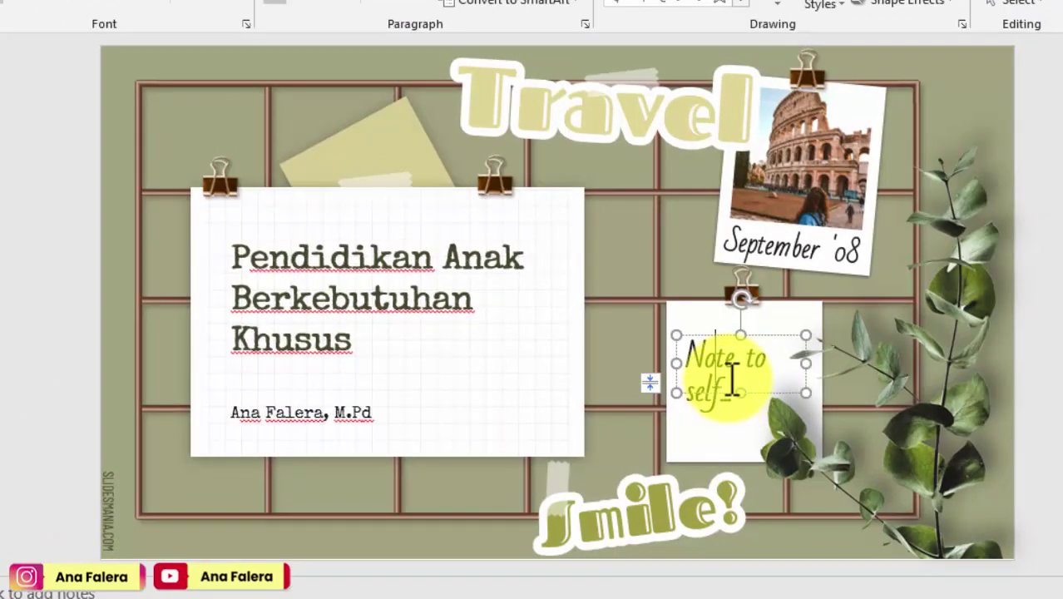
pyautogui.hotkey('ctrl', 'a')
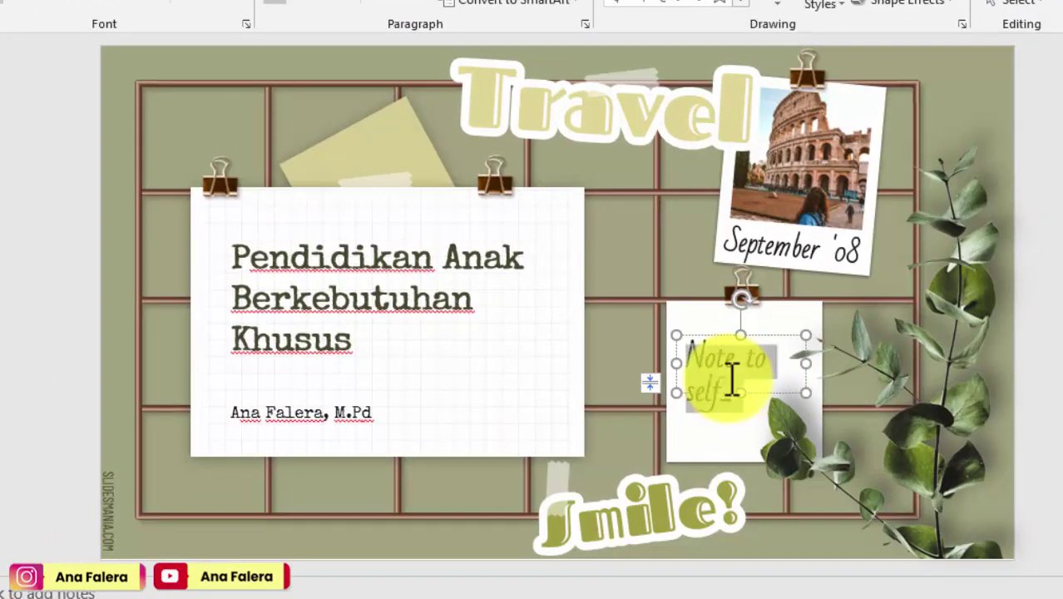
pyautogui.write('M')
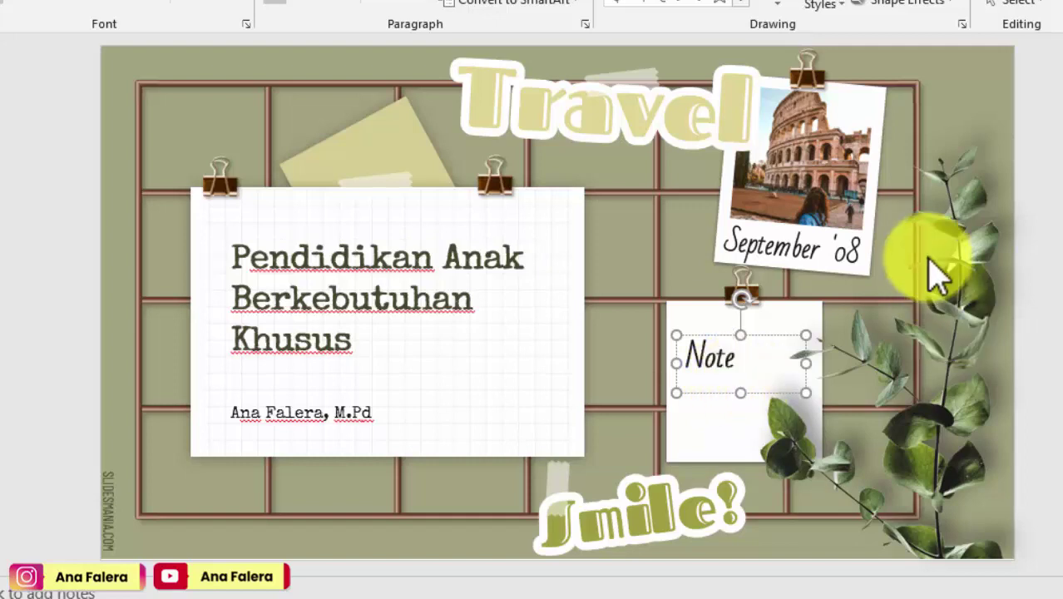
# - Change the photo caption from 'September '08' to 'Feb '07'
pyautogui.click(844, 248)
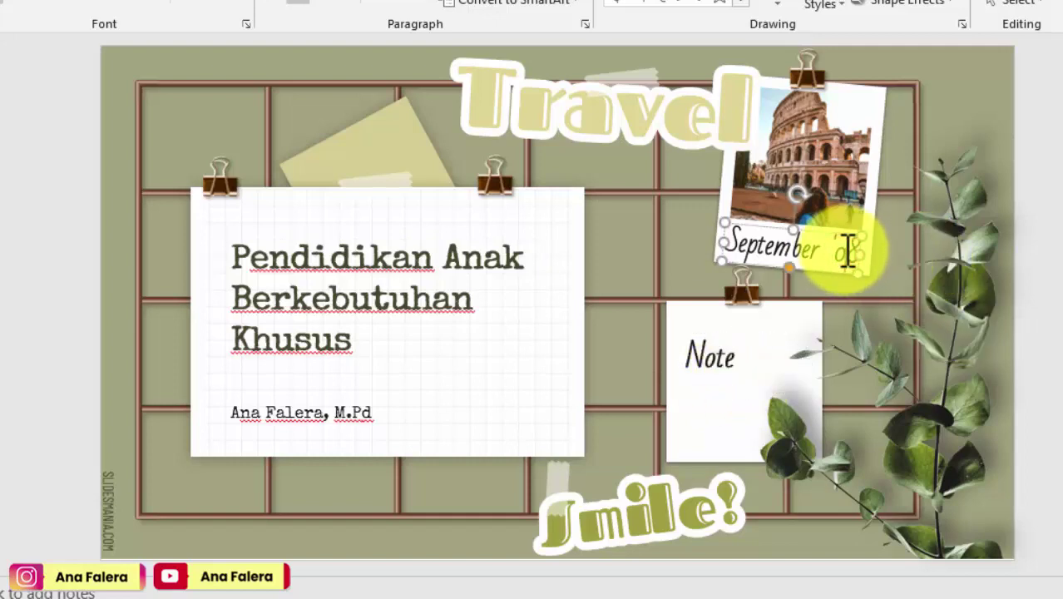
pyautogui.press('BackSpace')
pyautogui.write('7')
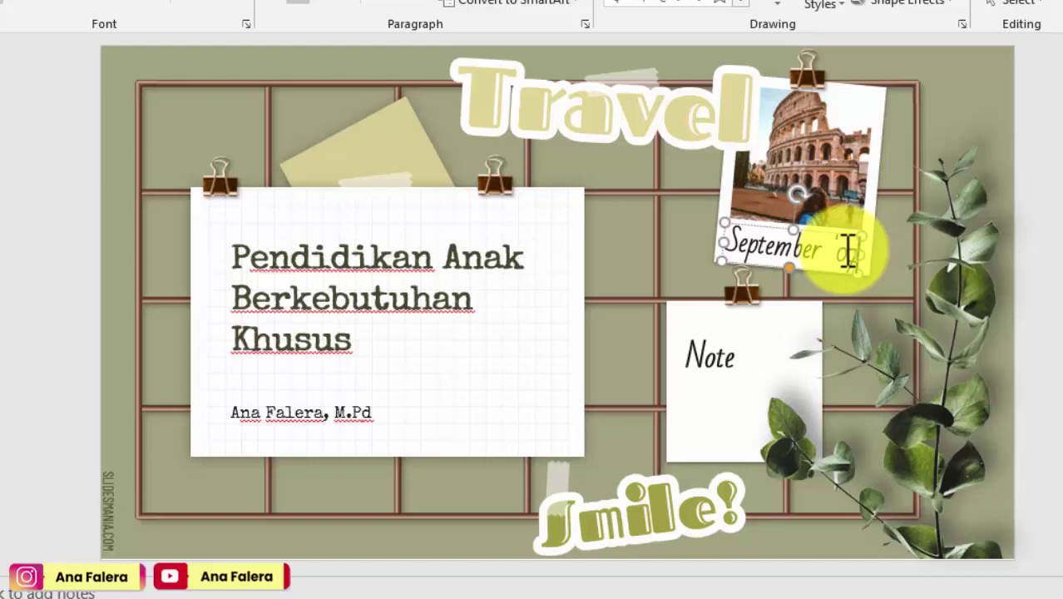
pyautogui.moveTo(821, 250); pyautogui.dragTo(727, 248)
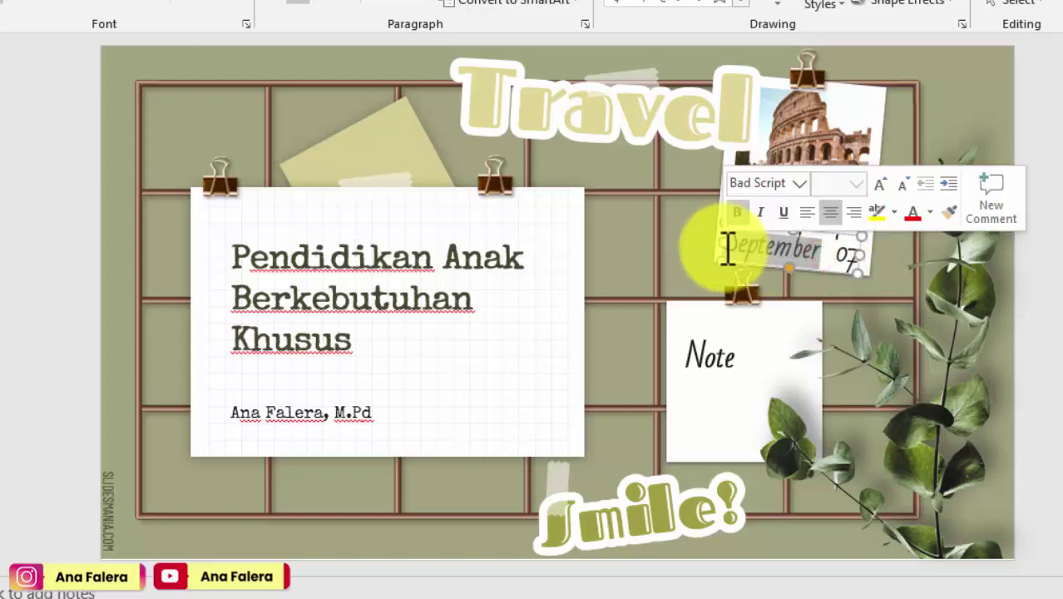
pyautogui.write('Fe')
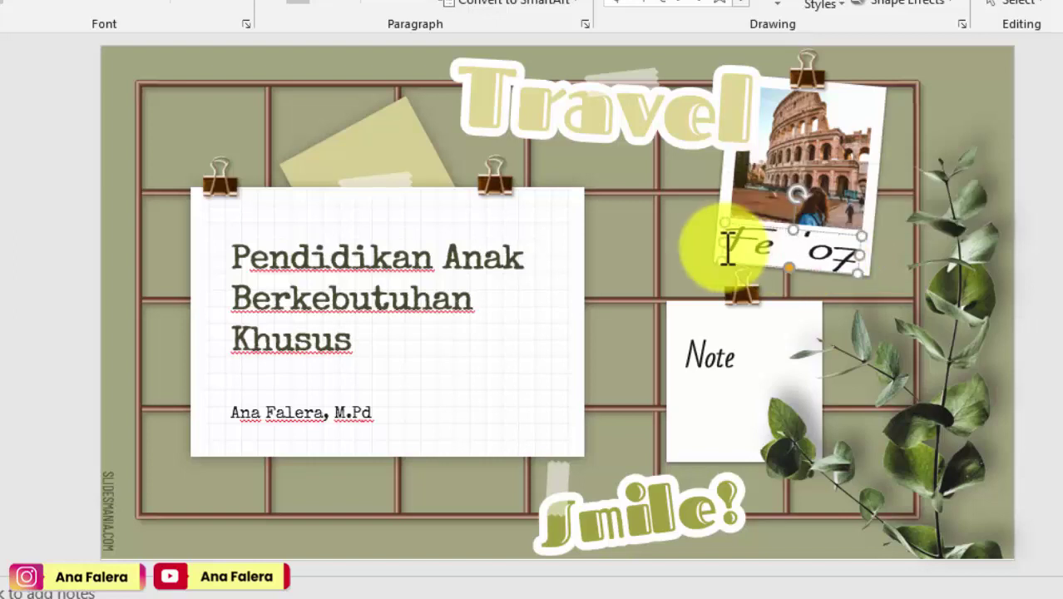
pyautogui.write('b')
pyautogui.click(1053, 253)
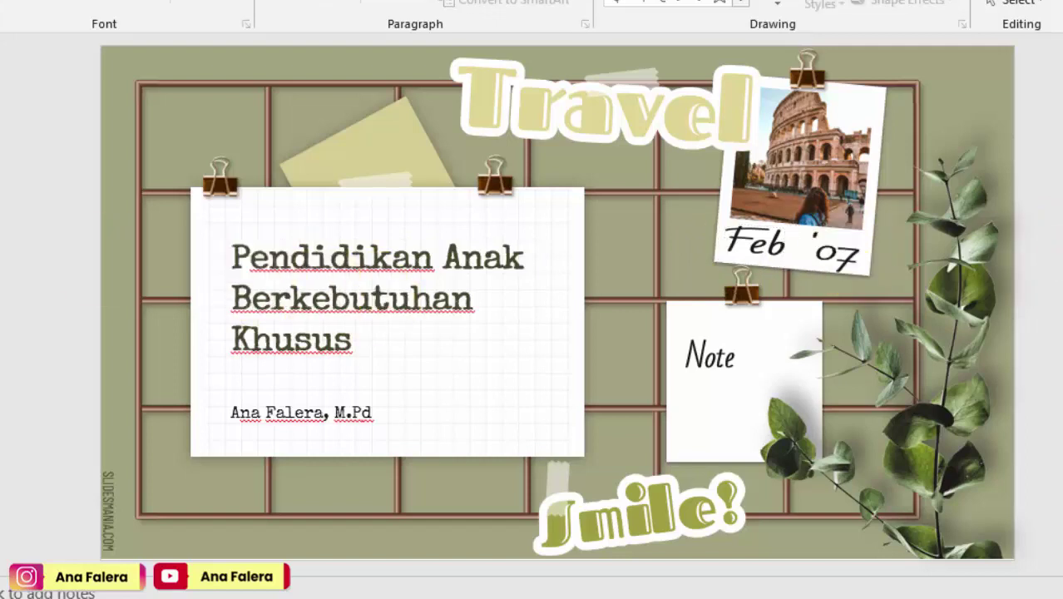
# - Go to the Hello! slide, delete and restore its photo, and select its text boxes
pyautogui.press('pagedown')
pyautogui.click(265, 351)
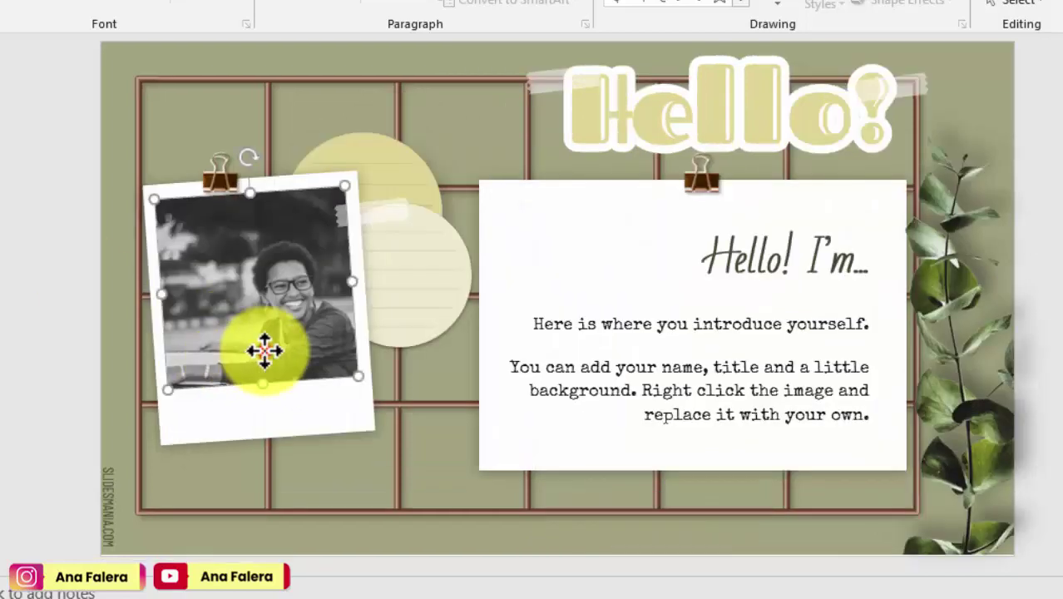
pyautogui.press('Delete')
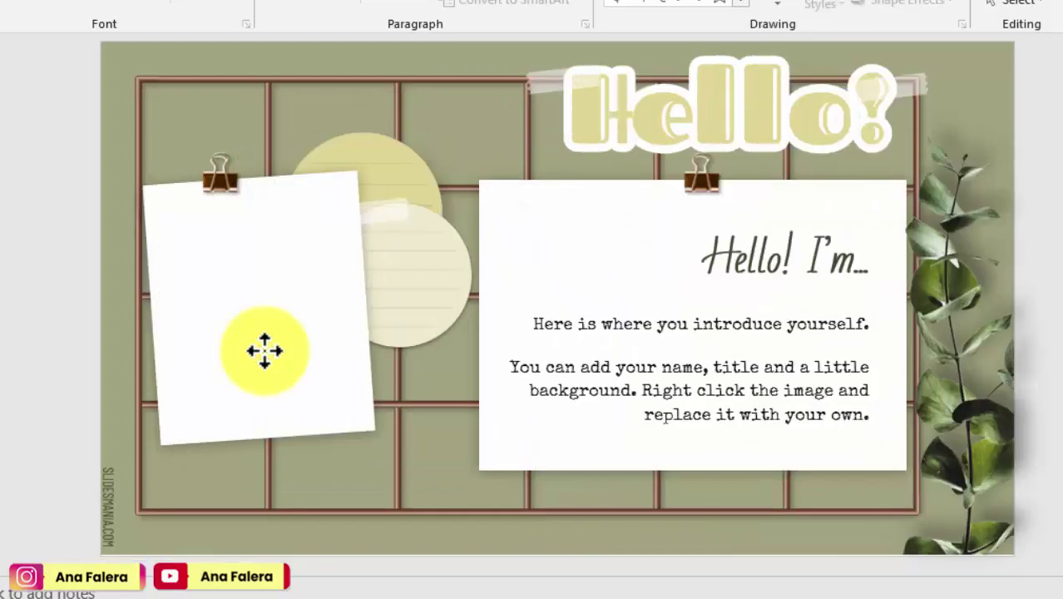
pyautogui.hotkey('ctrl', 'z')
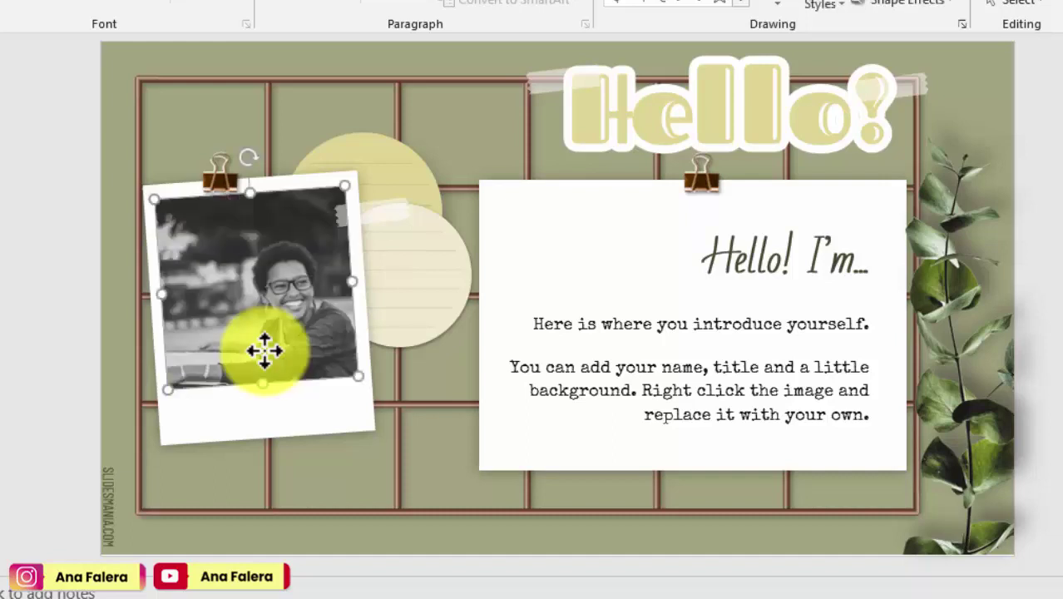
pyautogui.click(750, 323)
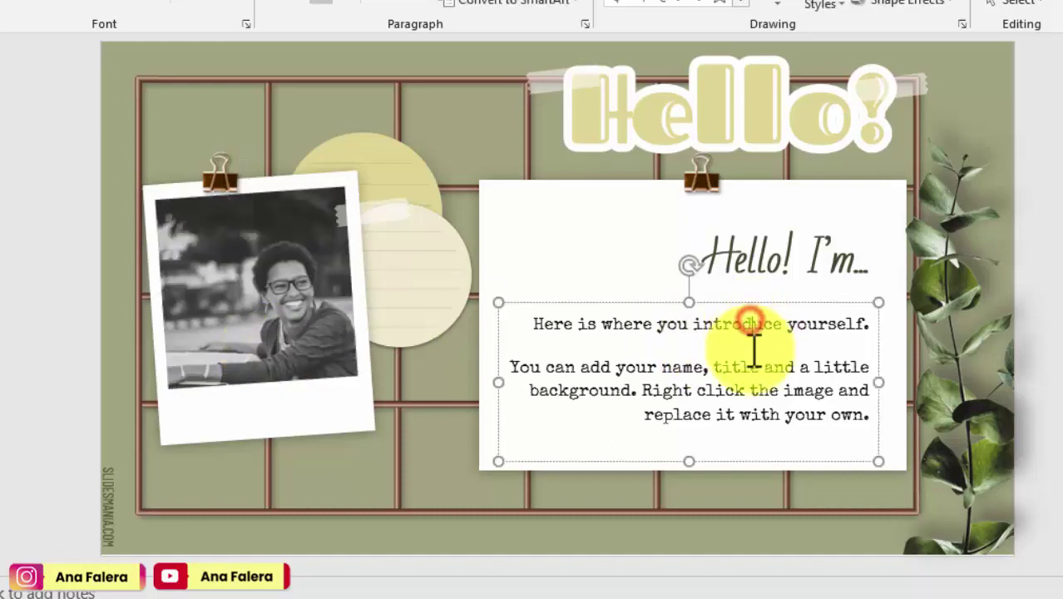
pyautogui.click(751, 375)
pyautogui.click(749, 258)
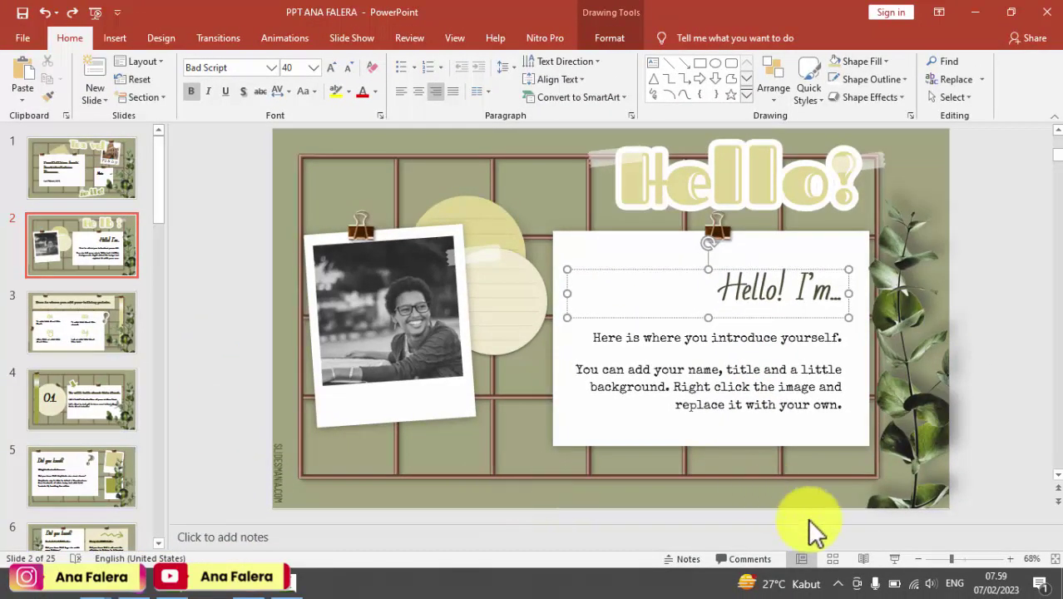
# - Locate the editable world map slide after the team slide and delete it, leaving 24 slides
pyautogui.moveTo(158, 205); pyautogui.dragTo(162, 274)
pyautogui.click(74, 192)
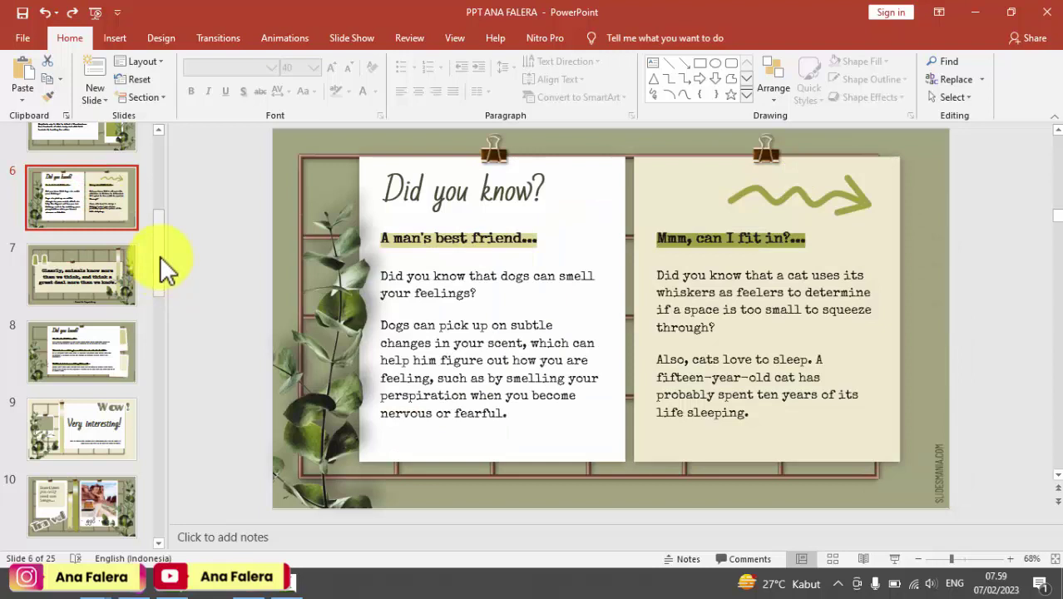
pyautogui.moveTo(159, 257); pyautogui.dragTo(166, 329)
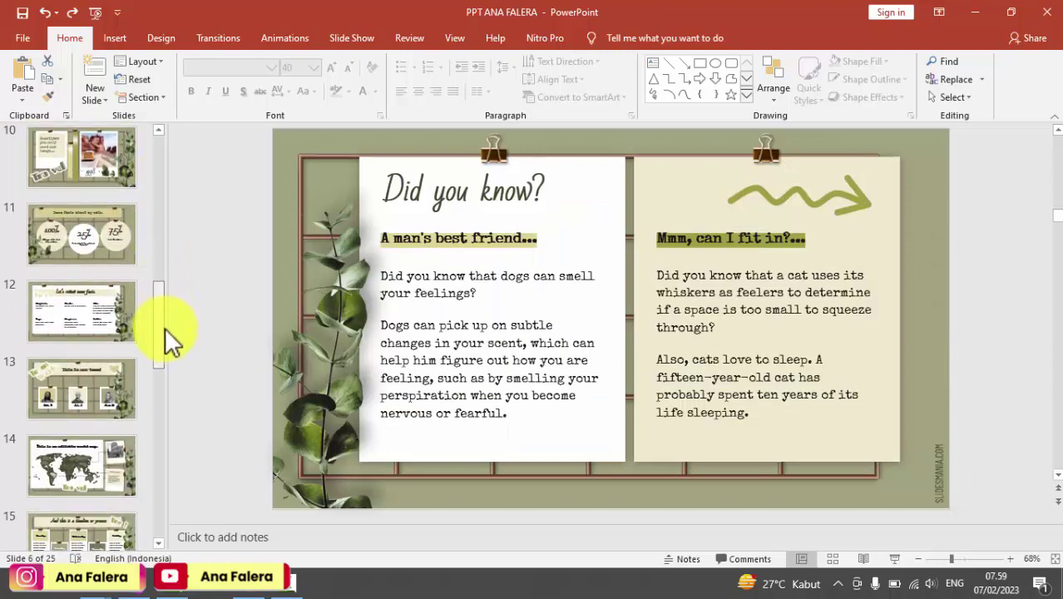
pyautogui.moveTo(166, 341); pyautogui.dragTo(163, 356)
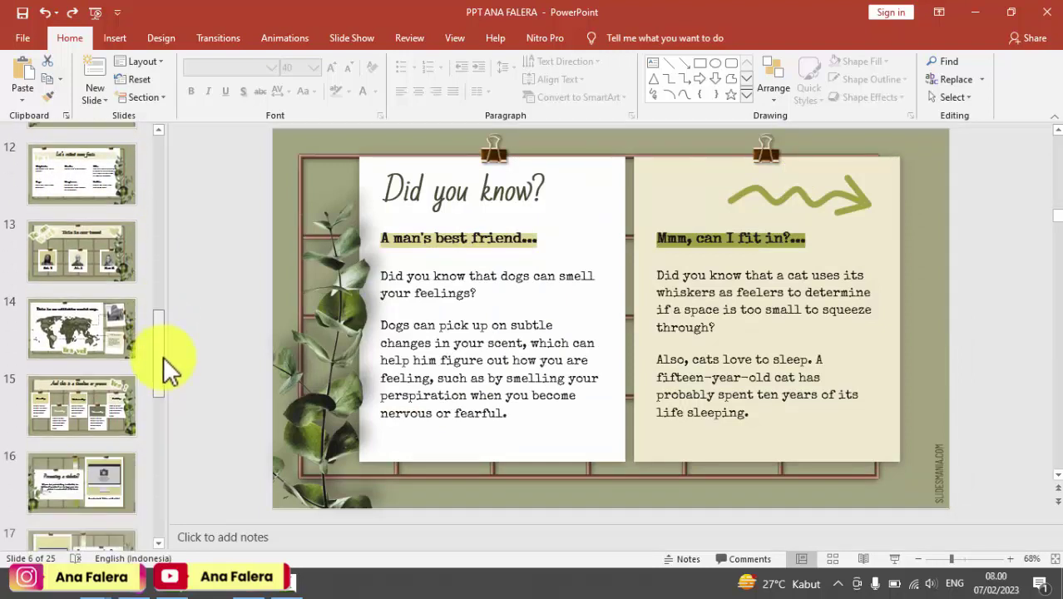
pyautogui.click(108, 266)
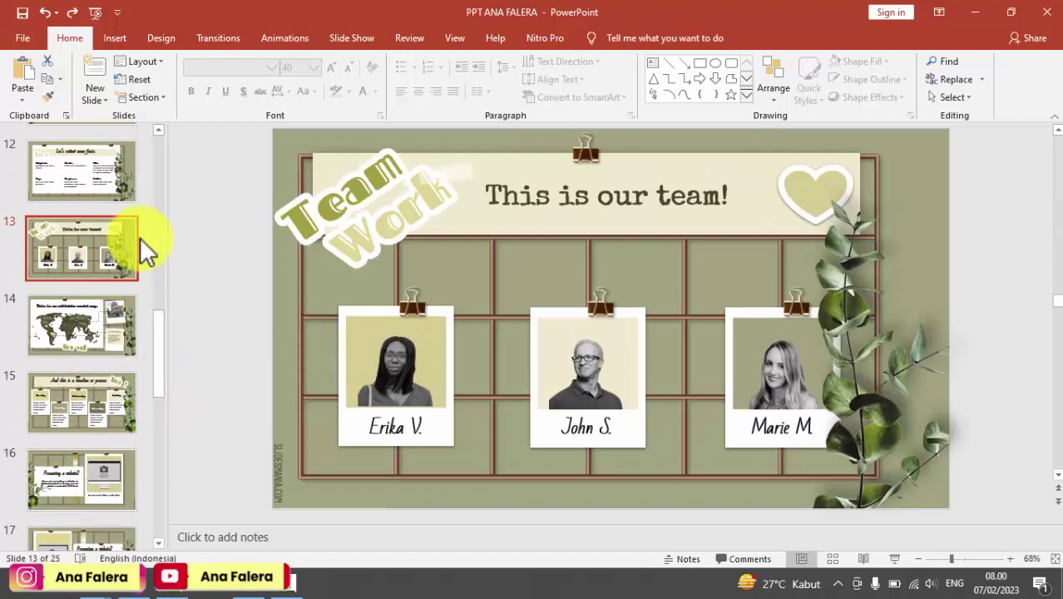
pyautogui.click(106, 334)
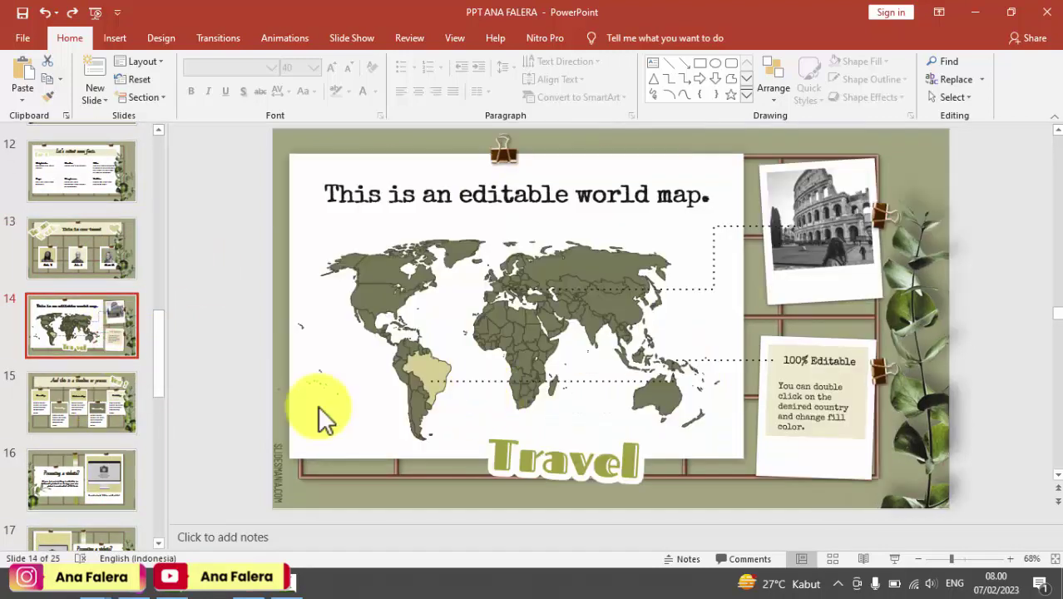
pyautogui.click(103, 254)
pyautogui.click(92, 309)
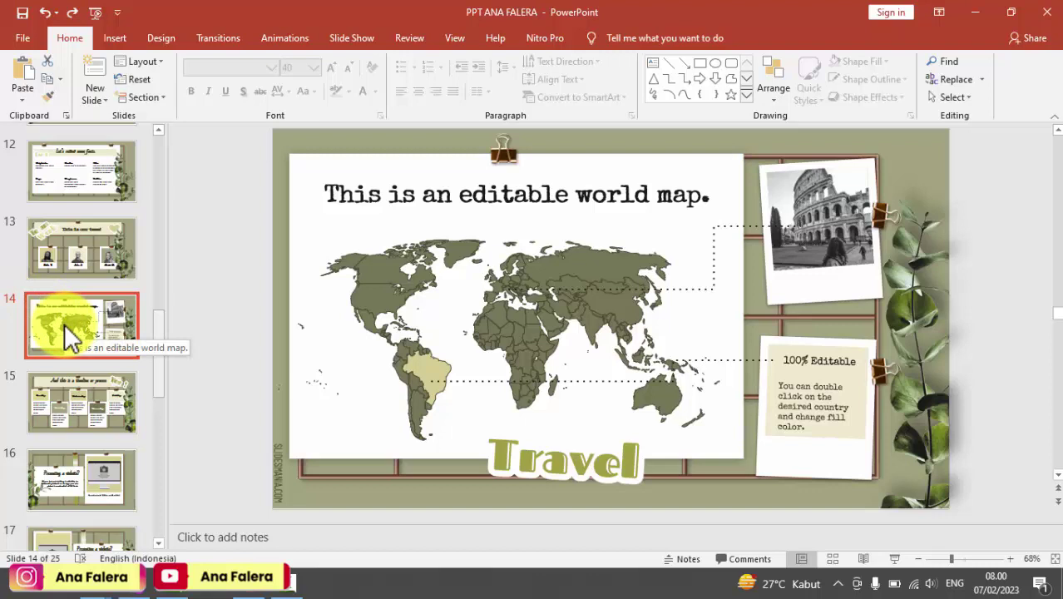
pyautogui.press('Delete')
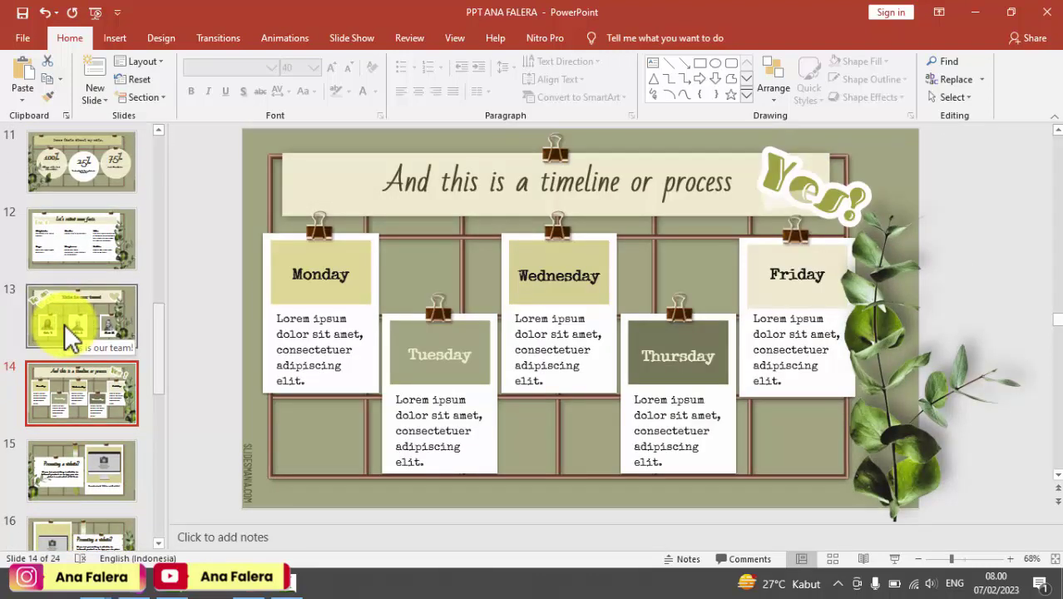
# - Show slide 6, the 'Did you know?' dogs-and-cats slide
pyautogui.click(155, 356)
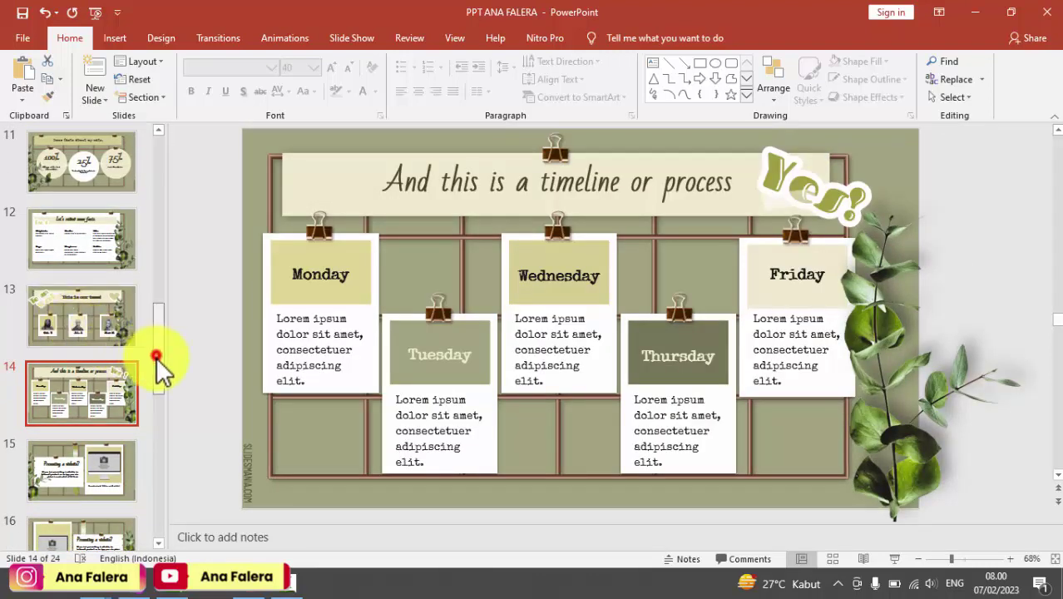
pyautogui.moveTo(156, 356)
pyautogui.mouseDown()
pyautogui.moveTo(163, 398)
pyautogui.moveTo(161, 215)
pyautogui.mouseUp()
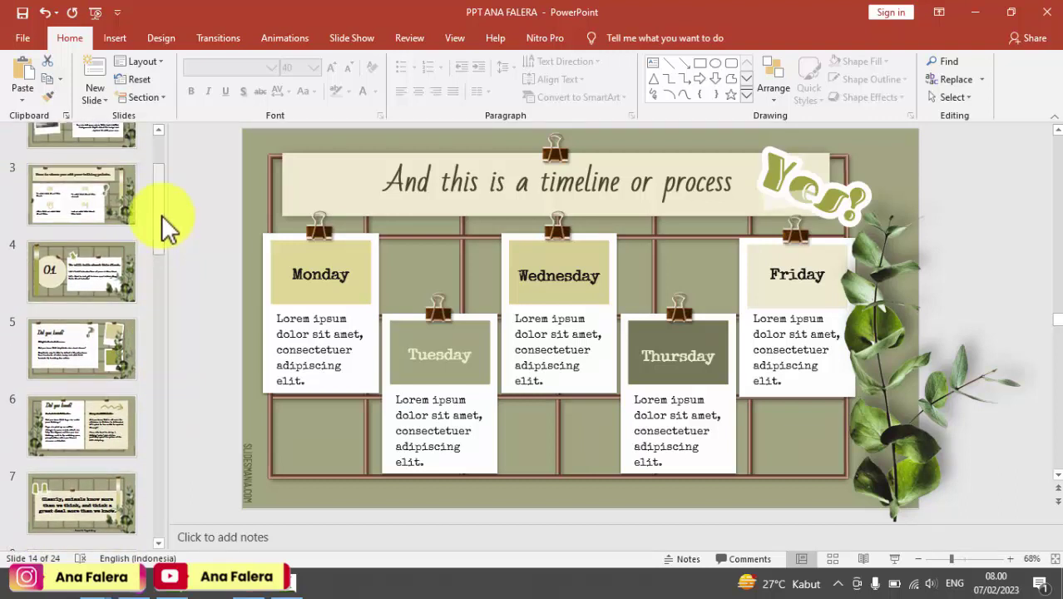
pyautogui.click(90, 435)
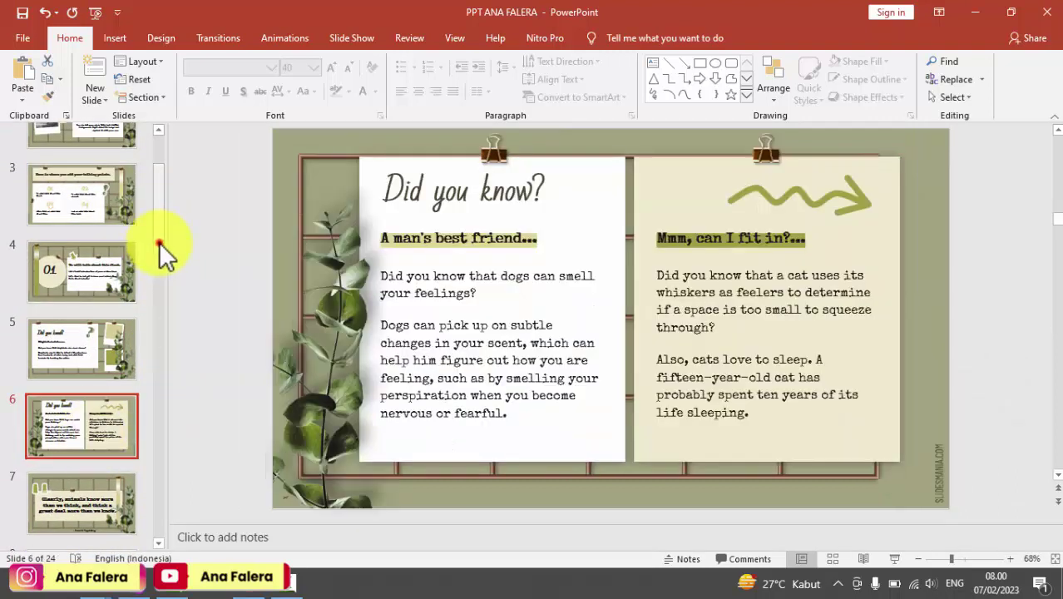
pyautogui.moveTo(159, 250); pyautogui.dragTo(160, 266)
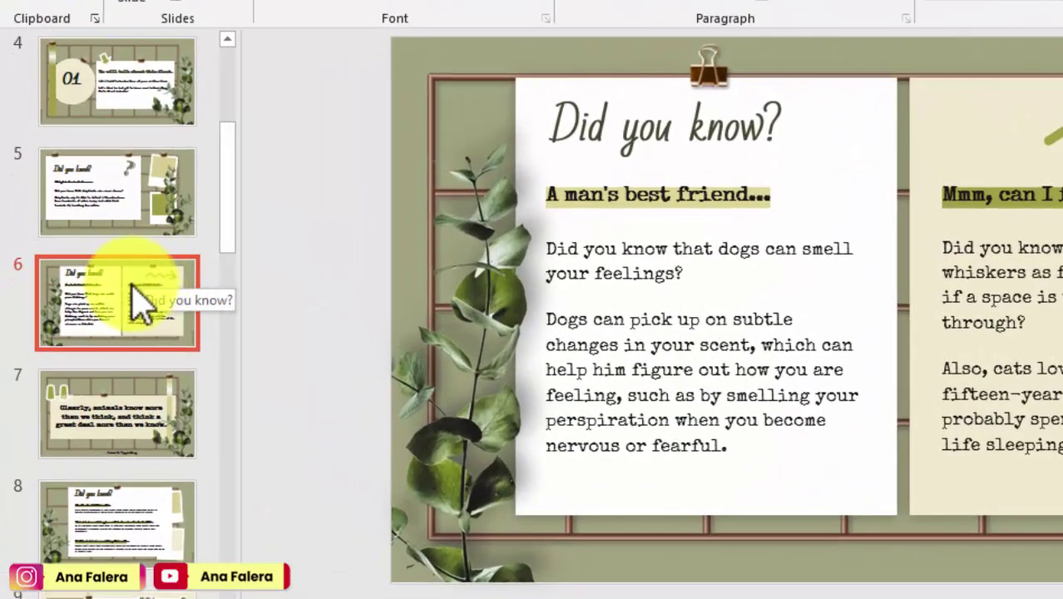
# - Duplicate slide 6 and compare the original with its new copy, slide 7
pyautogui.rightClick(131, 283)
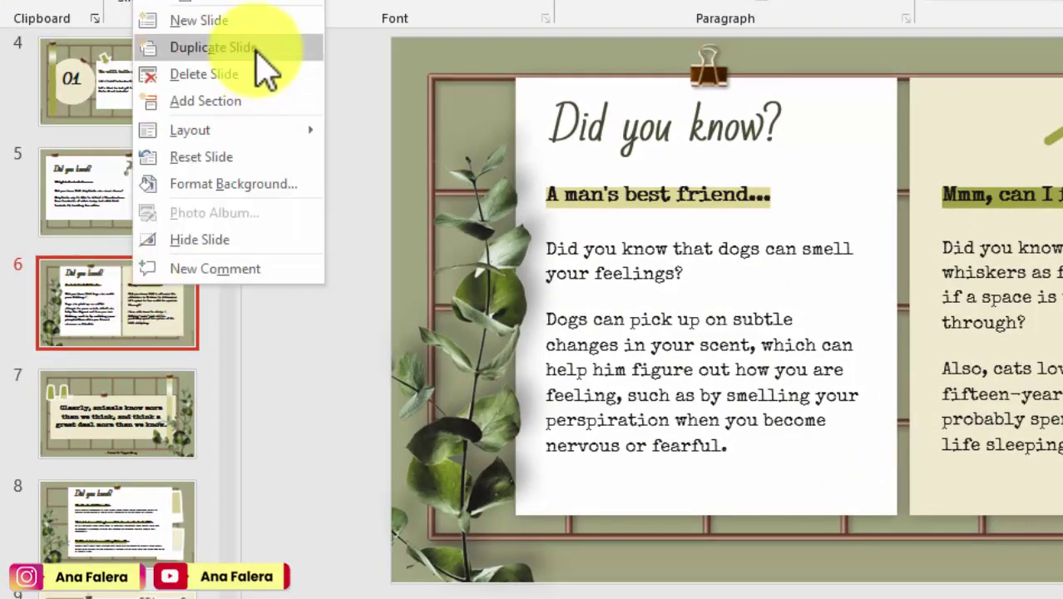
pyautogui.click(255, 50)
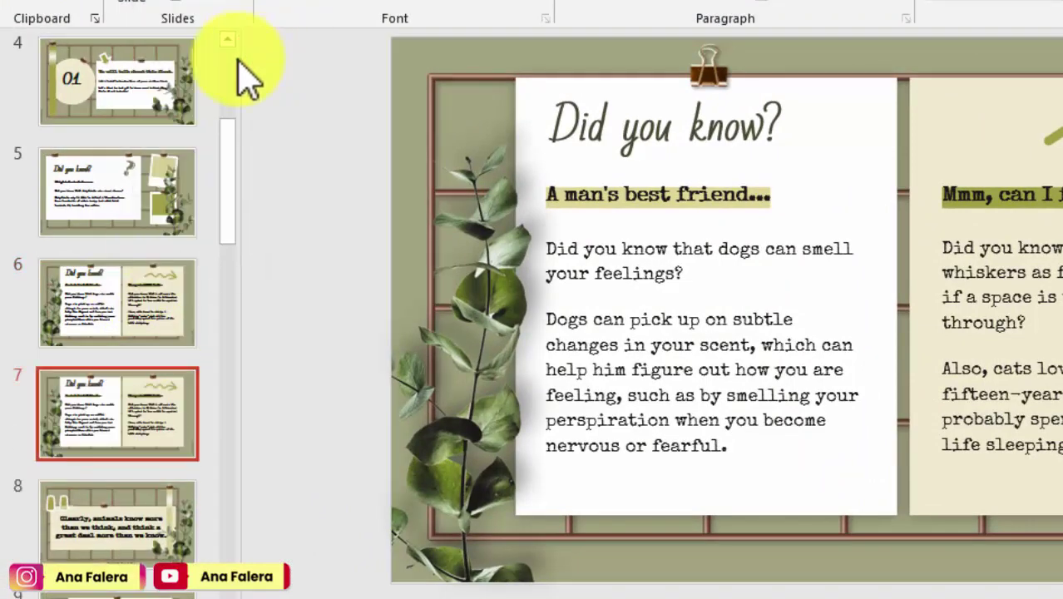
pyautogui.click(73, 410)
pyautogui.click(89, 326)
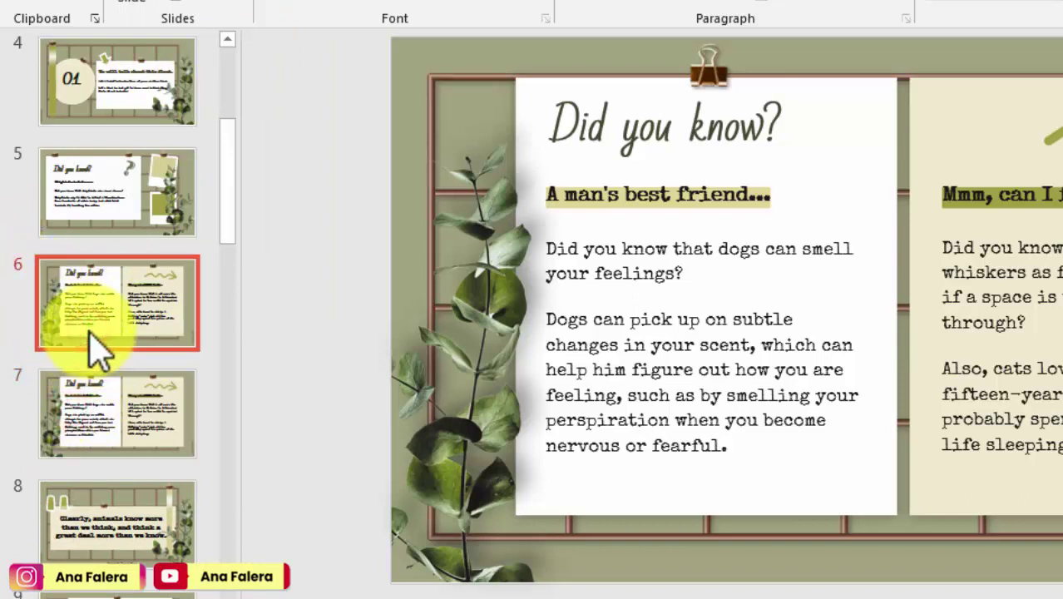
pyautogui.click(91, 416)
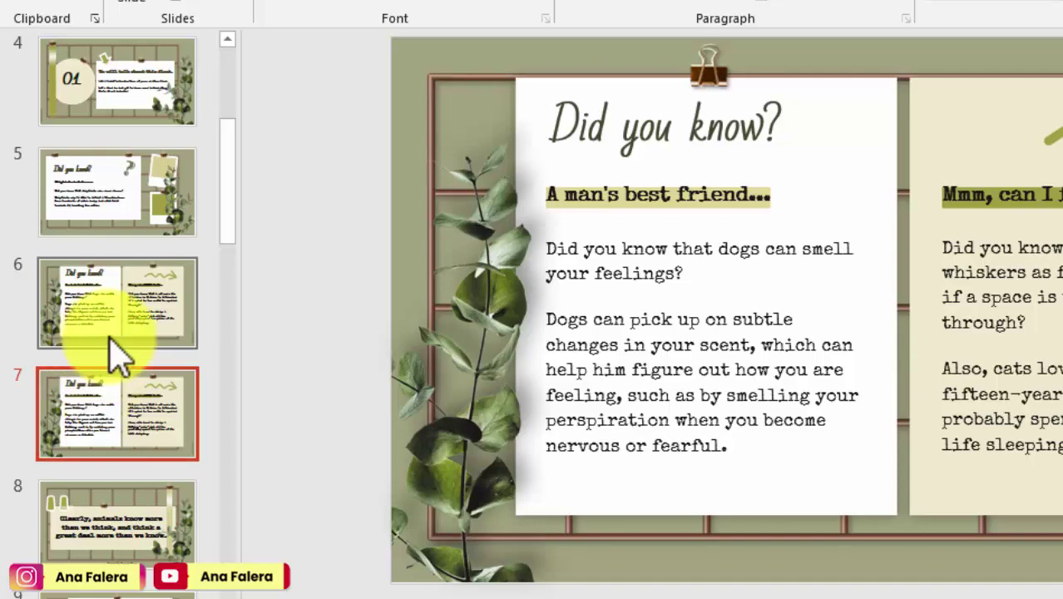
pyautogui.click(451, 297)
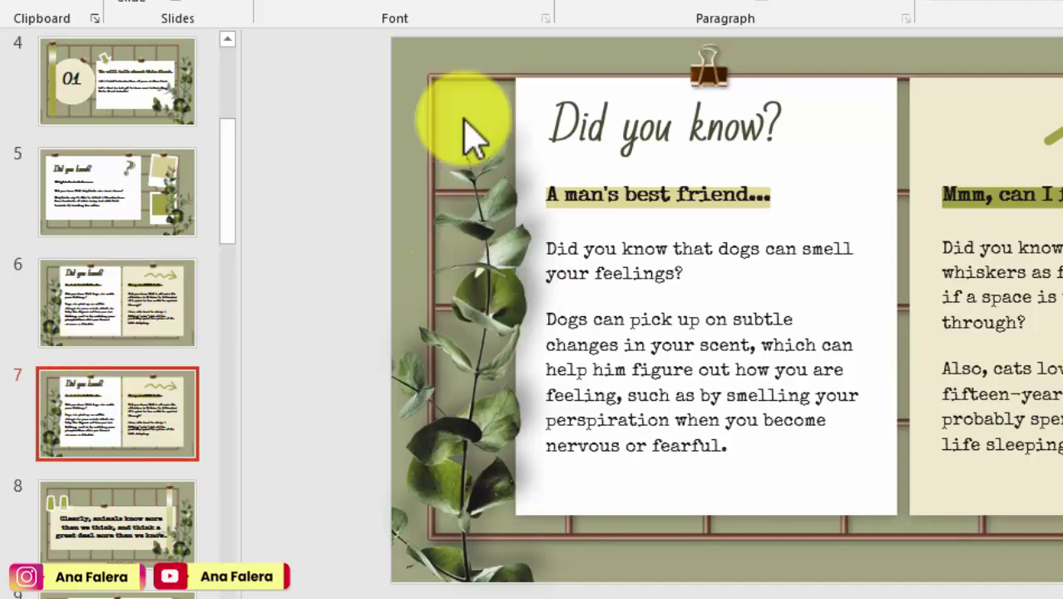
# - Show slide 10, the 'Wow! Very interesting!' section-end slide
pyautogui.moveTo(223, 204)
pyautogui.mouseDown()
pyautogui.moveTo(254, 592)
pyautogui.moveTo(235, 245)
pyautogui.mouseUp()
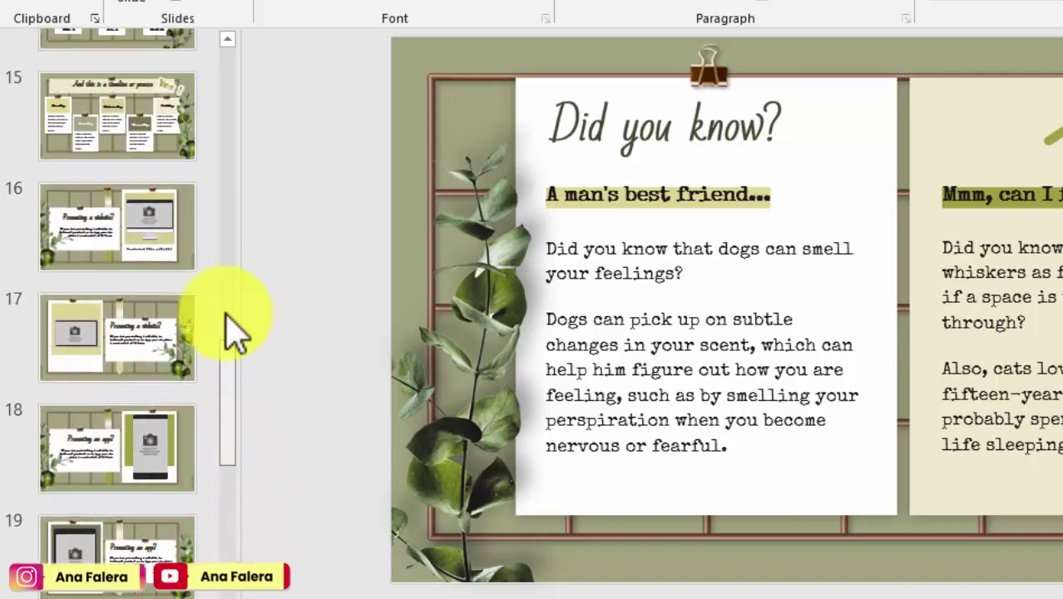
pyautogui.scroll(-2, 230, 261)
pyautogui.scroll(-3, 221, 280)
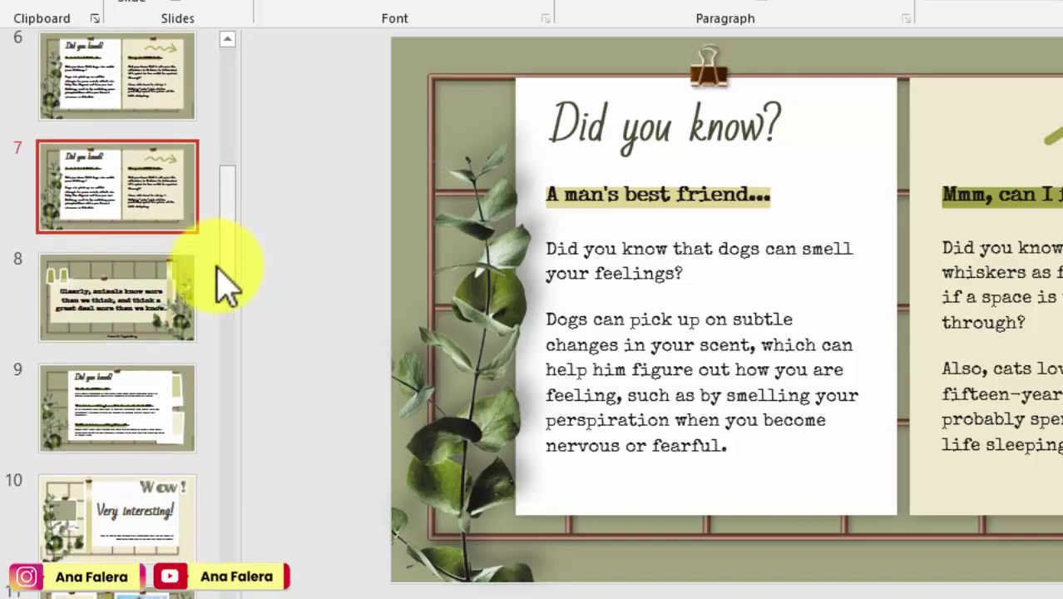
pyautogui.moveTo(228, 232); pyautogui.dragTo(231, 270)
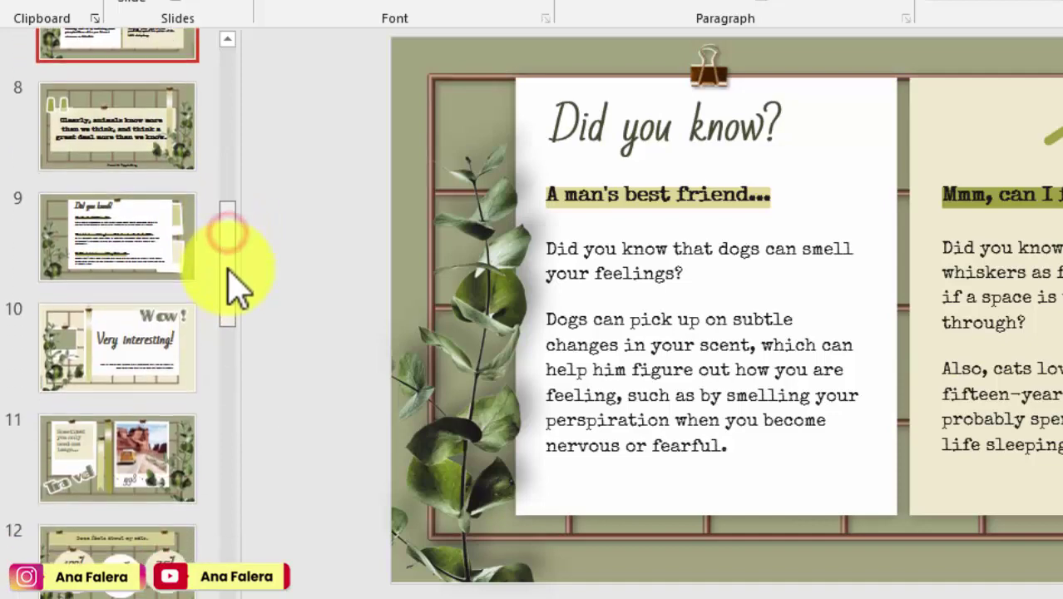
pyautogui.click(126, 337)
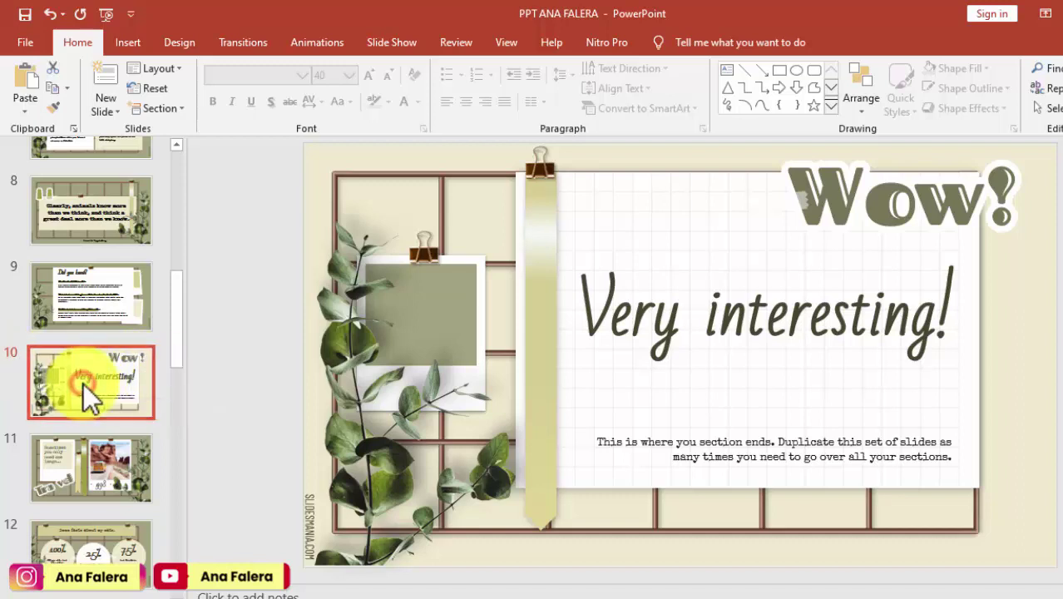
# - Move 'Very interesting!' to slide 3 after Hello!, verify it, and switch to Slide Sorter view
pyautogui.moveTo(83, 385); pyautogui.dragTo(80, 118)
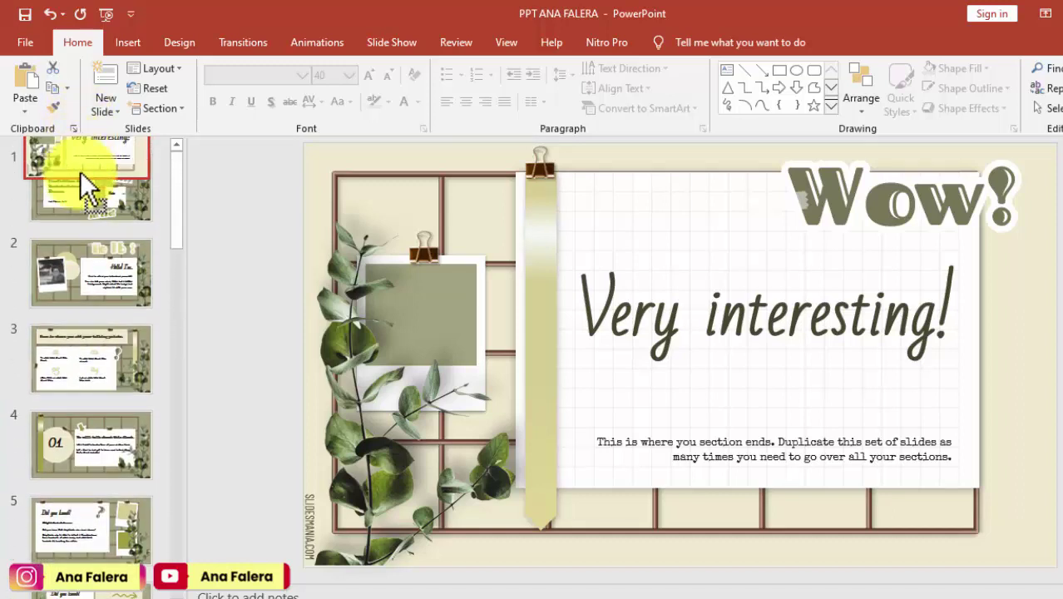
pyautogui.moveTo(78, 116); pyautogui.dragTo(78, 366)
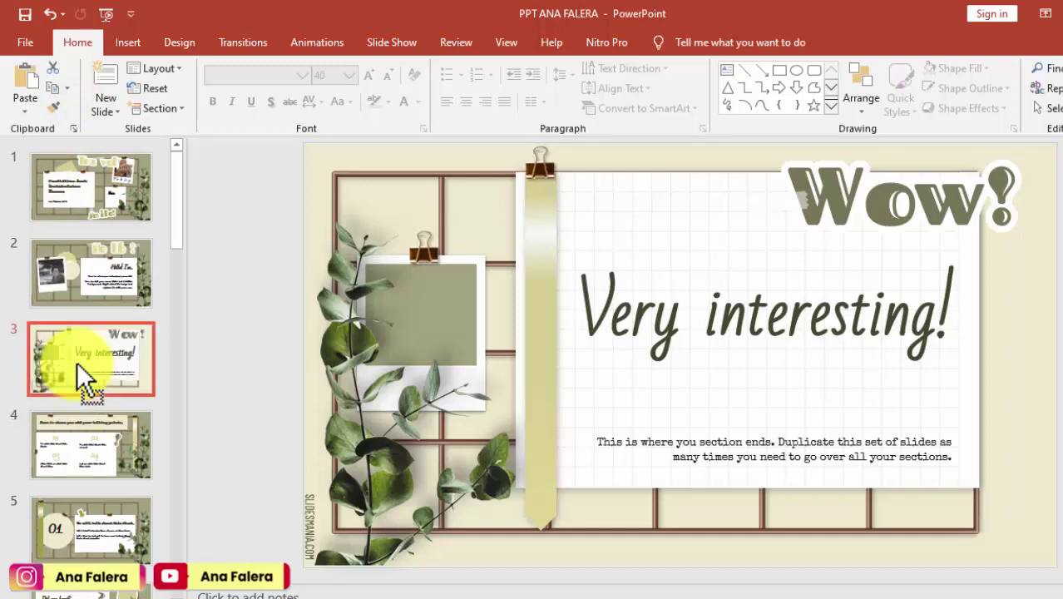
pyautogui.click(91, 187)
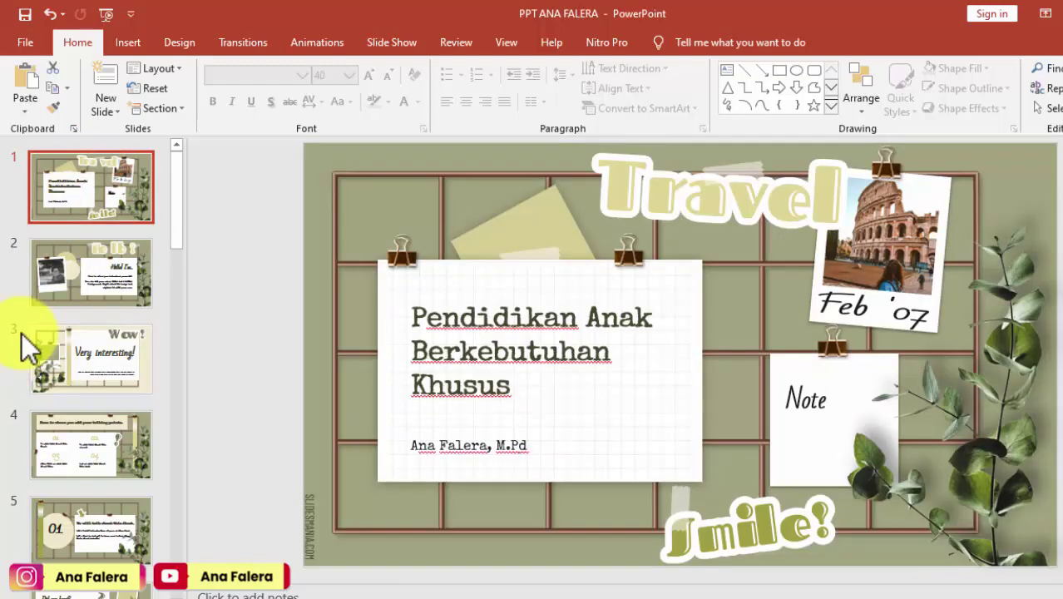
pyautogui.press('Down')
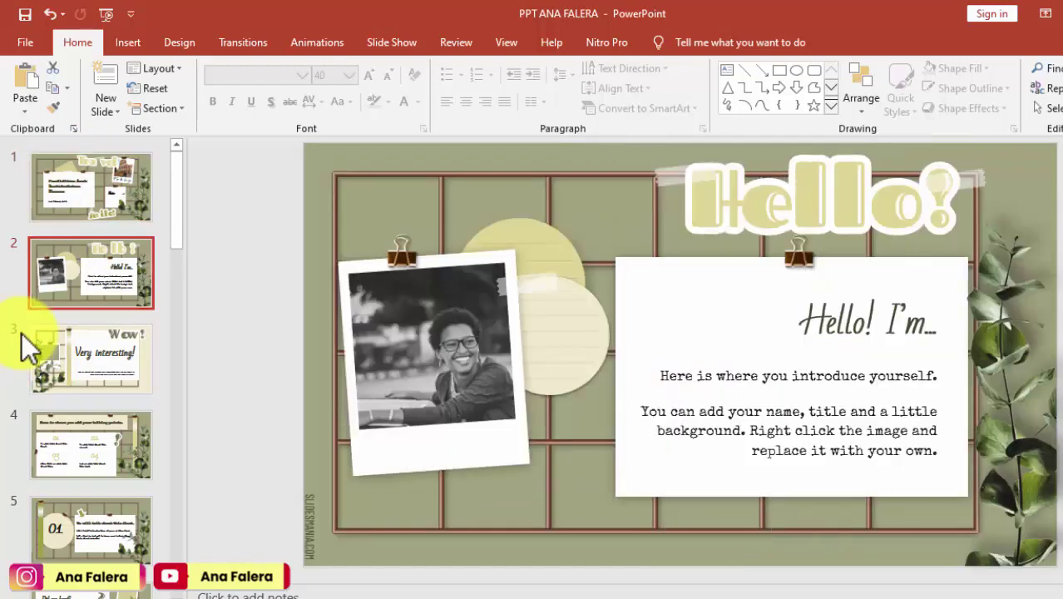
pyautogui.click(29, 345)
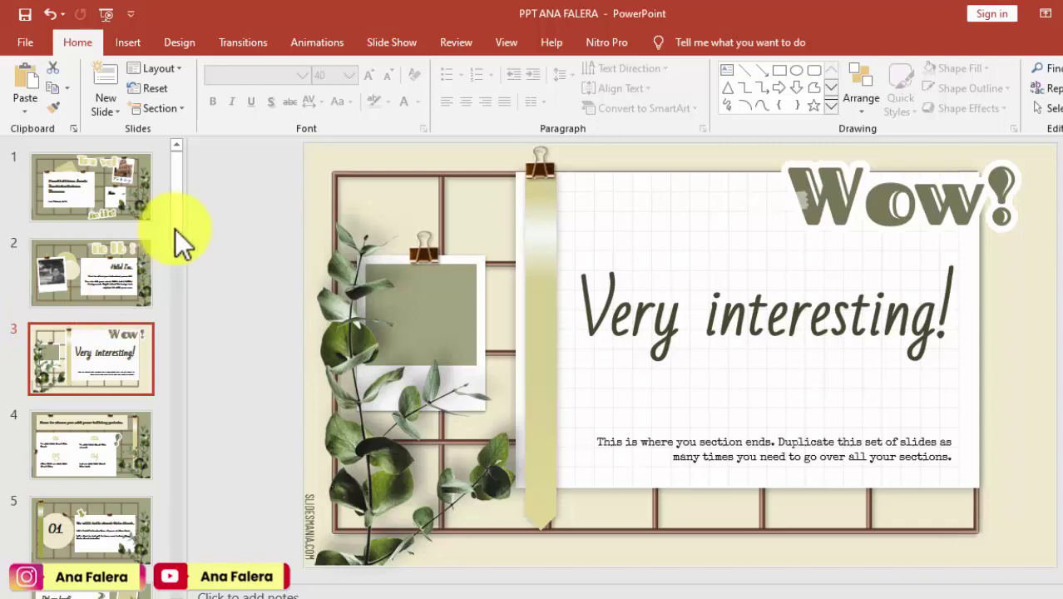
pyautogui.click(1005, 592)
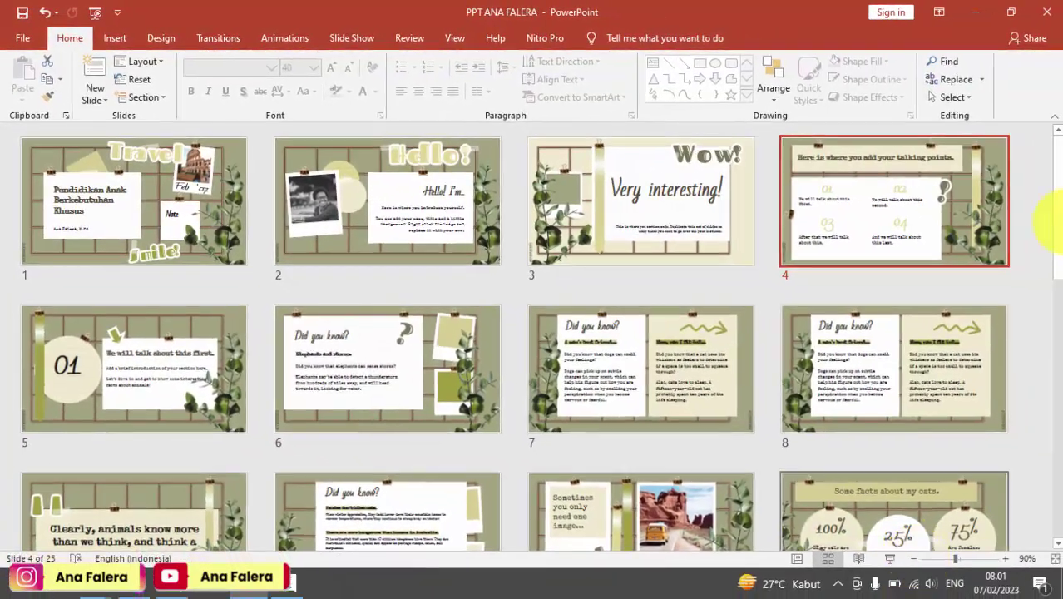
# - Bring the SlidesMania vision board template page in Chrome to the front
pyautogui.moveTo(1056, 214)
pyautogui.mouseDown()
pyautogui.moveTo(1054, 410)
pyautogui.moveTo(1058, 208)
pyautogui.mouseUp()
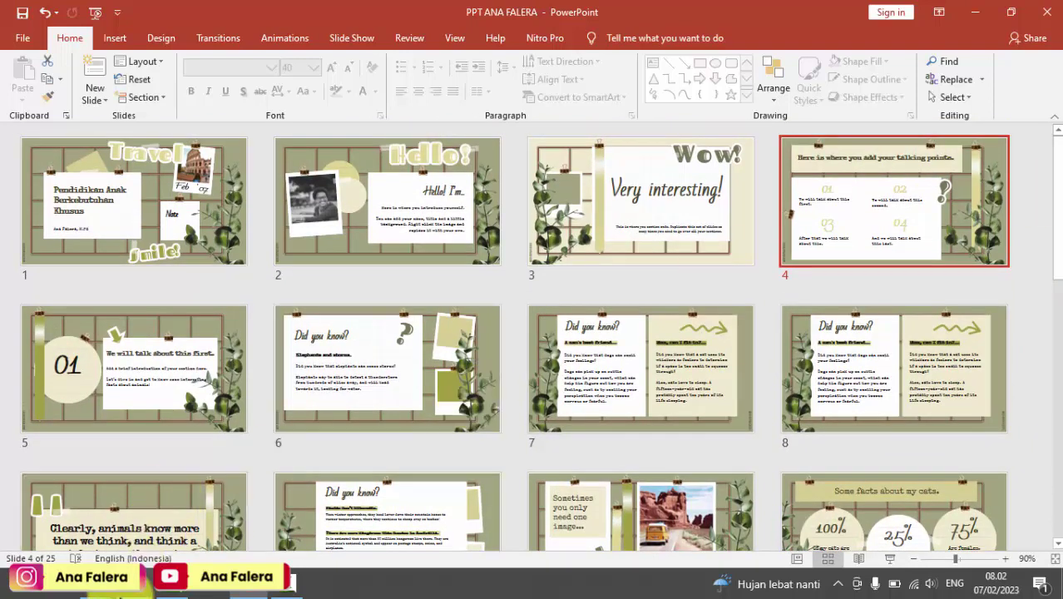
pyautogui.click(133, 592)
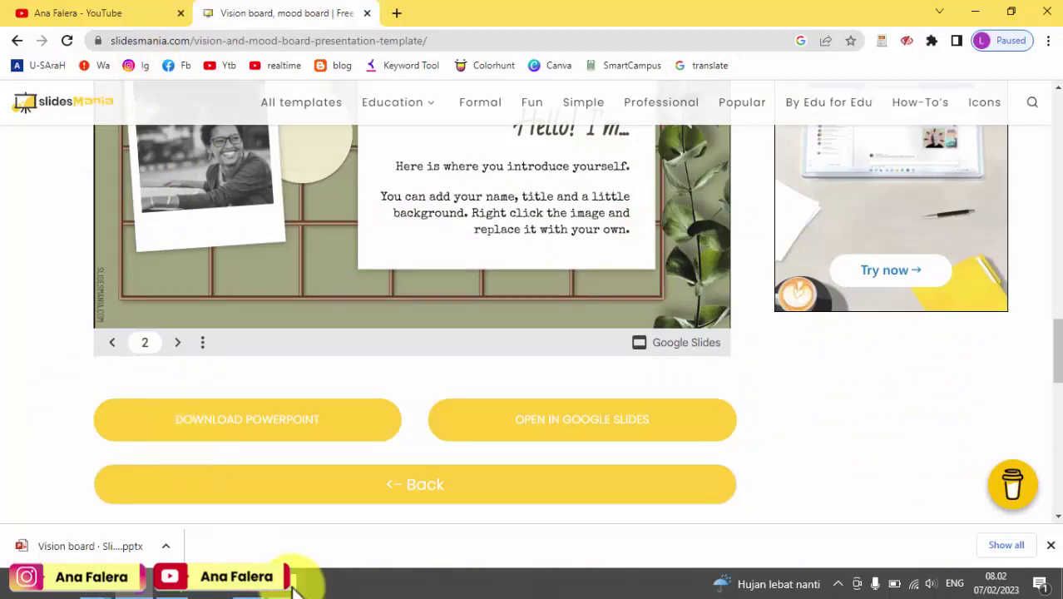
pyautogui.moveTo(285, 580)
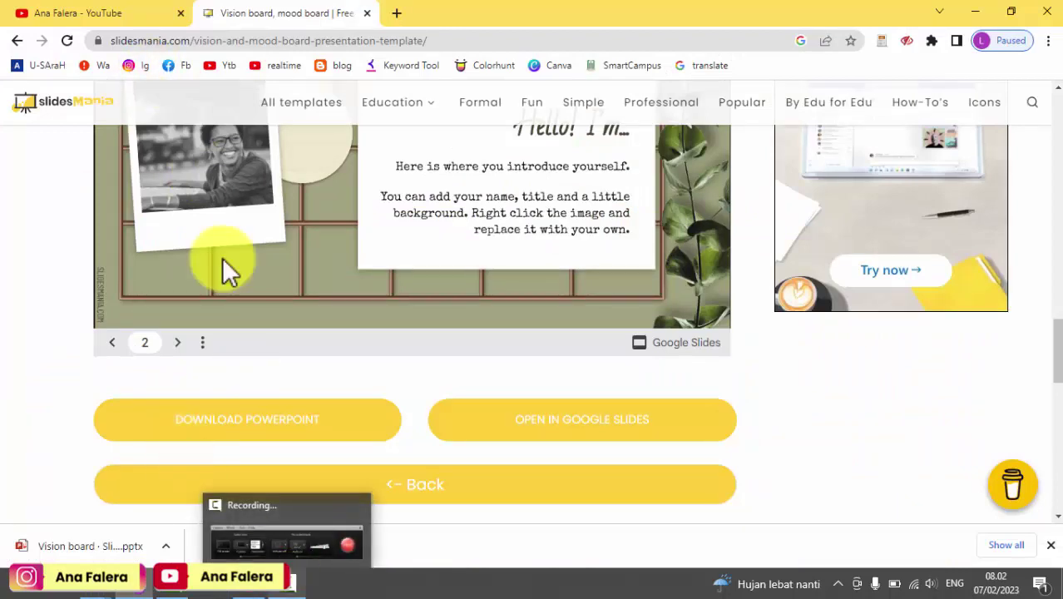
pyautogui.click(136, 15)
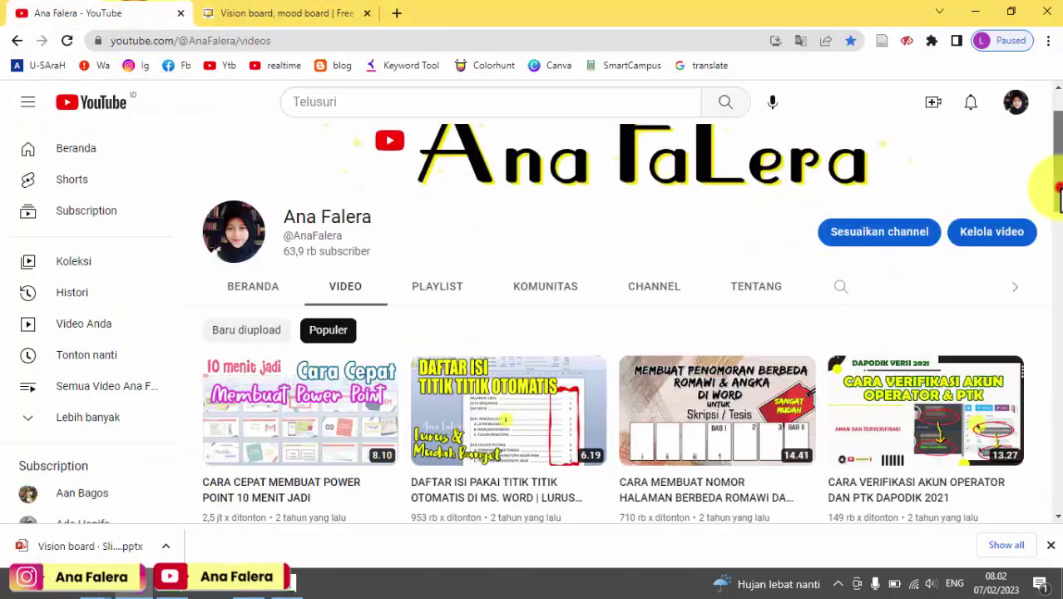
pyautogui.moveTo(1057, 188)
pyautogui.mouseDown()
pyautogui.moveTo(1058, 173)
pyautogui.moveTo(1056, 201)
pyautogui.mouseUp()
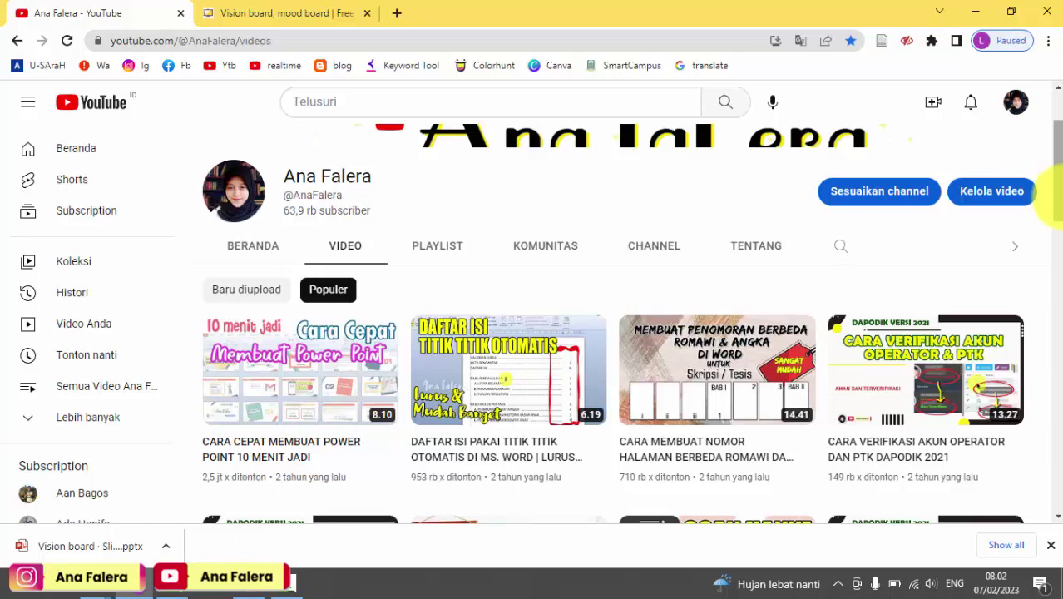
pyautogui.click(287, 13)
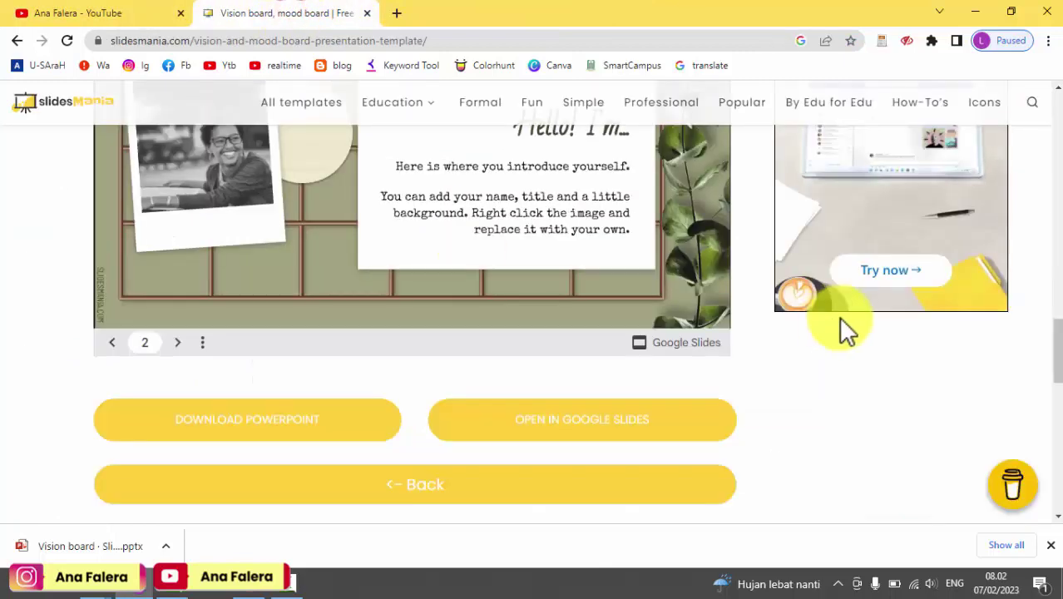
pyautogui.moveTo(1057, 340); pyautogui.dragTo(1058, 331)
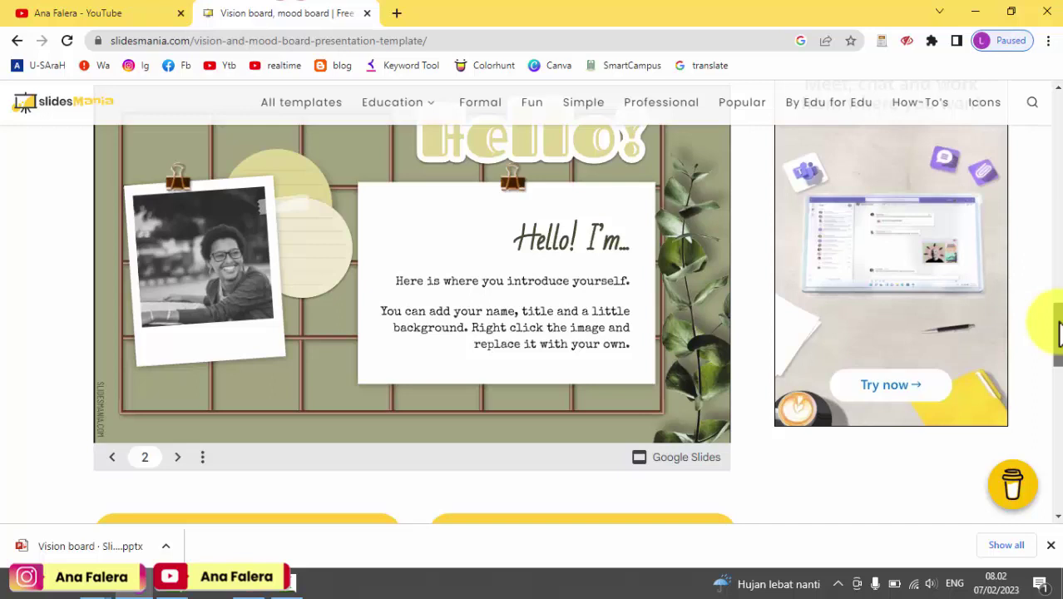
pyautogui.moveTo(1059, 328); pyautogui.dragTo(1059, 316)
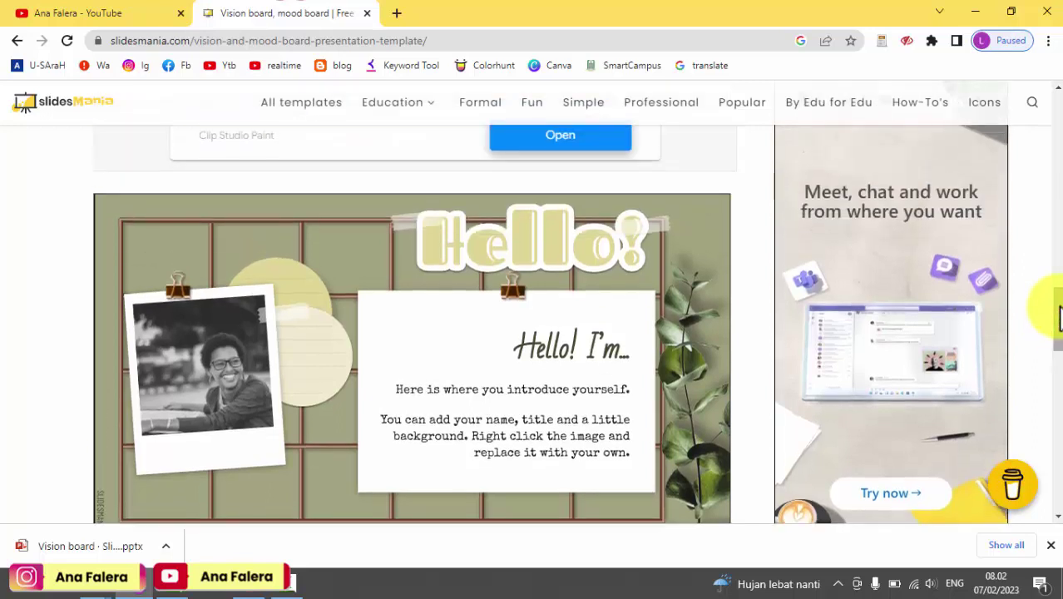